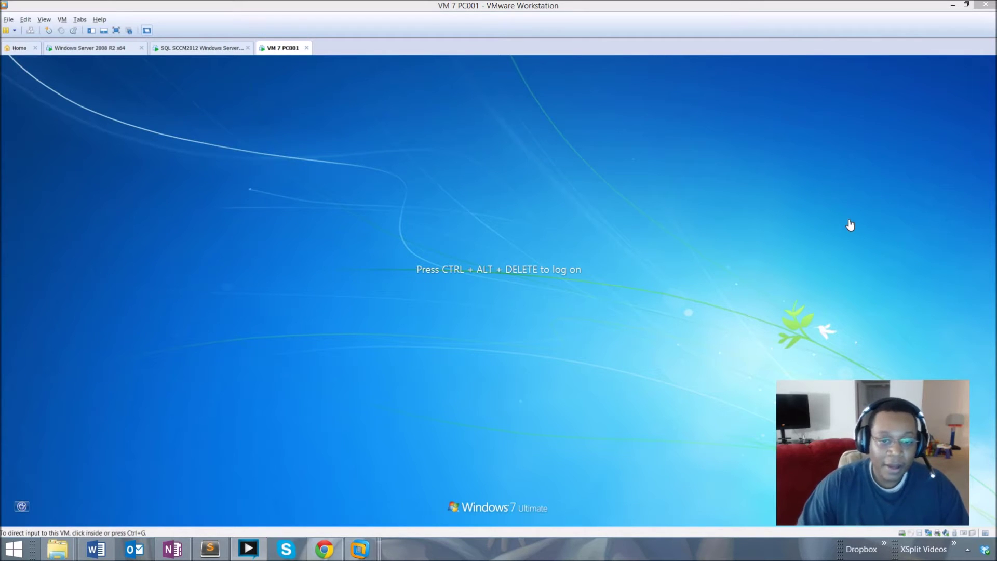
Sign in to the Windows 7 VM as CORP\TechJacks using Ctrl+Alt+Insert and the account password
left_click(800, 225)
key("ctrl+alt+Insert")
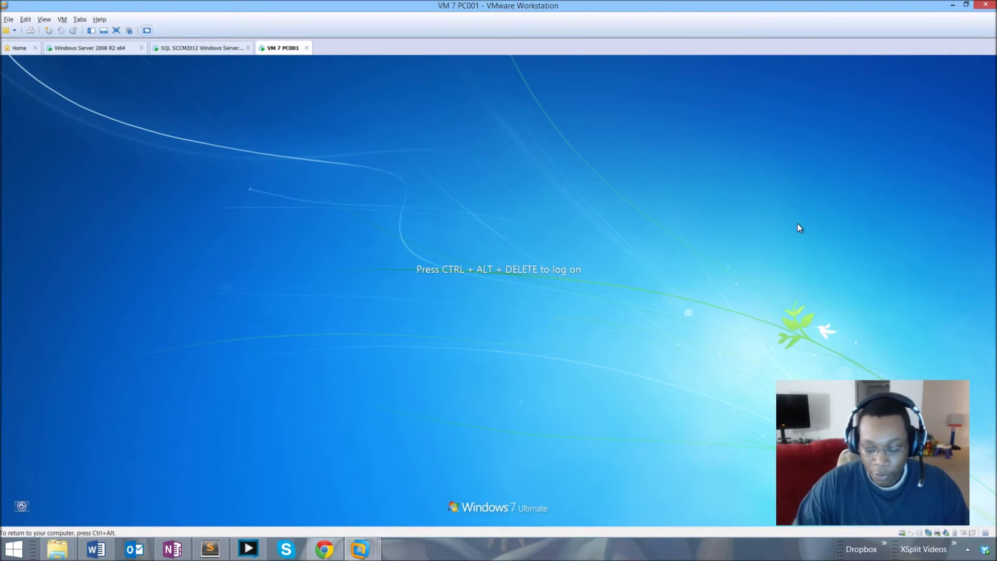
key("ctrl+alt+Insert")
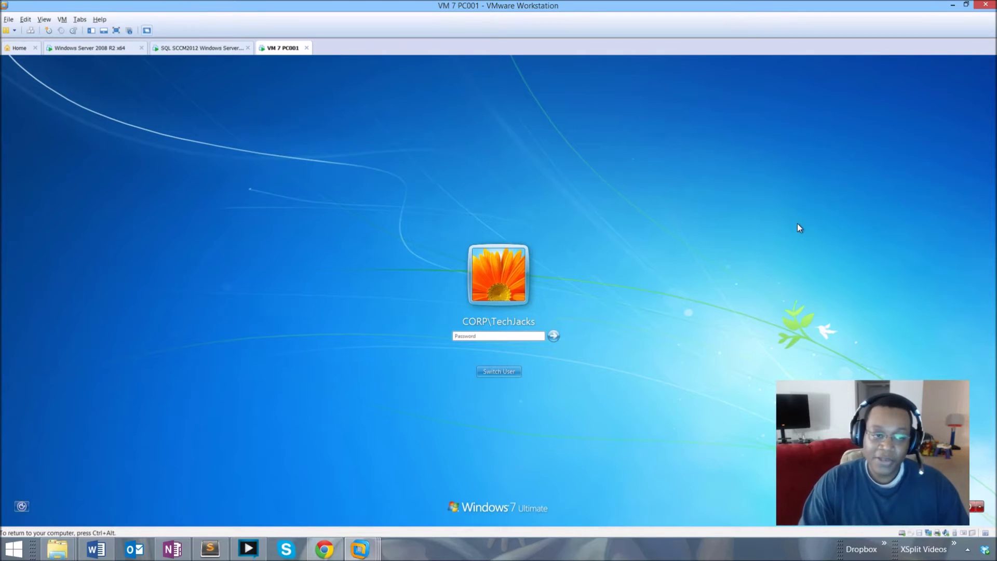
type("********")
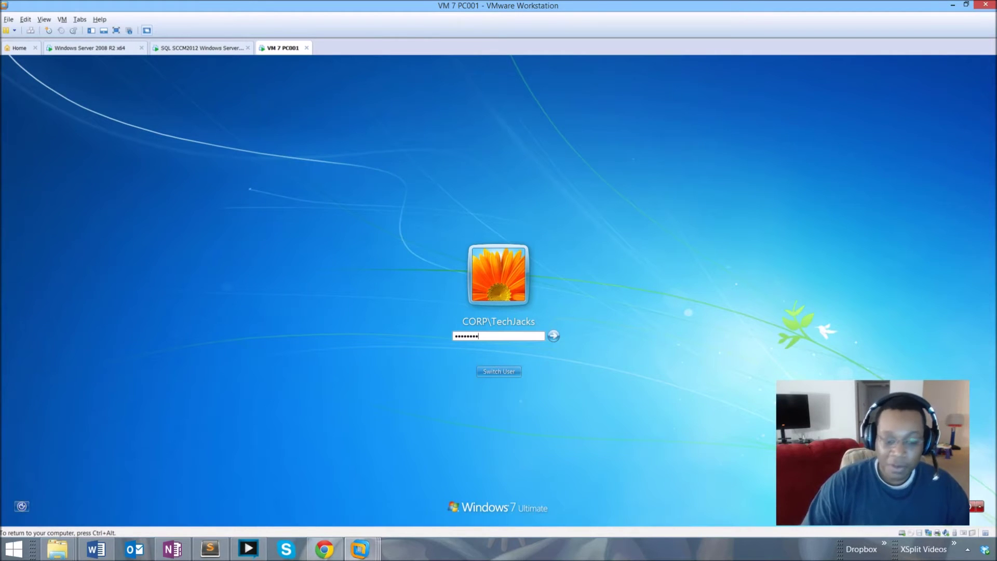
key("Return")
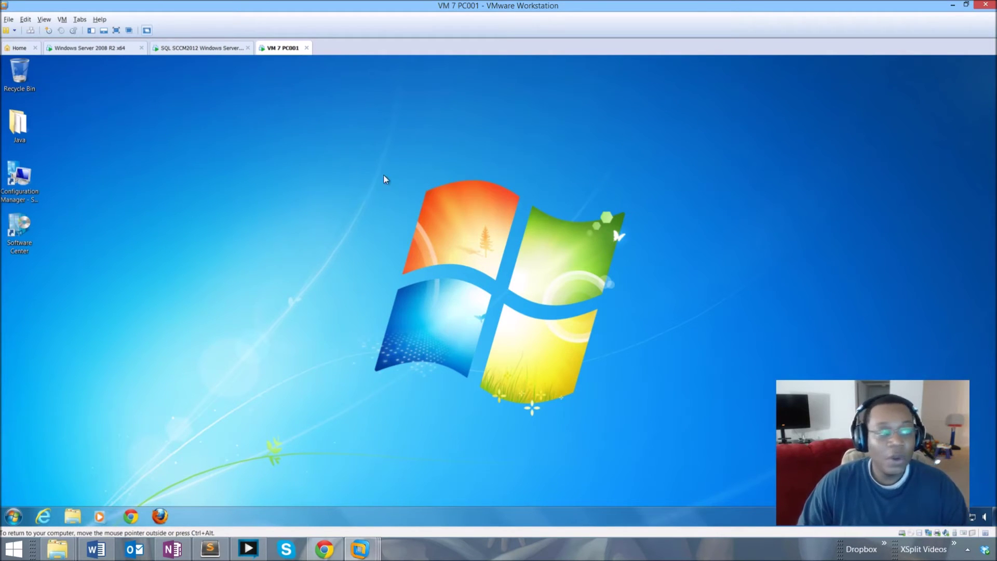
Log CORP\TechJacks off the Windows 7 VM from the Start menu's shut-down options
left_click(14, 516)
left_click(178, 491)
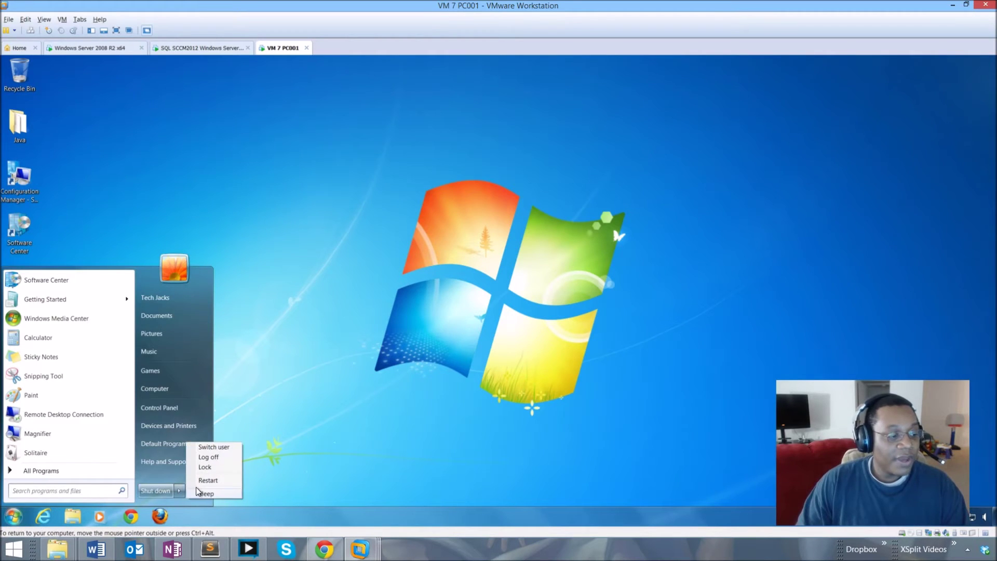
left_click(275, 442)
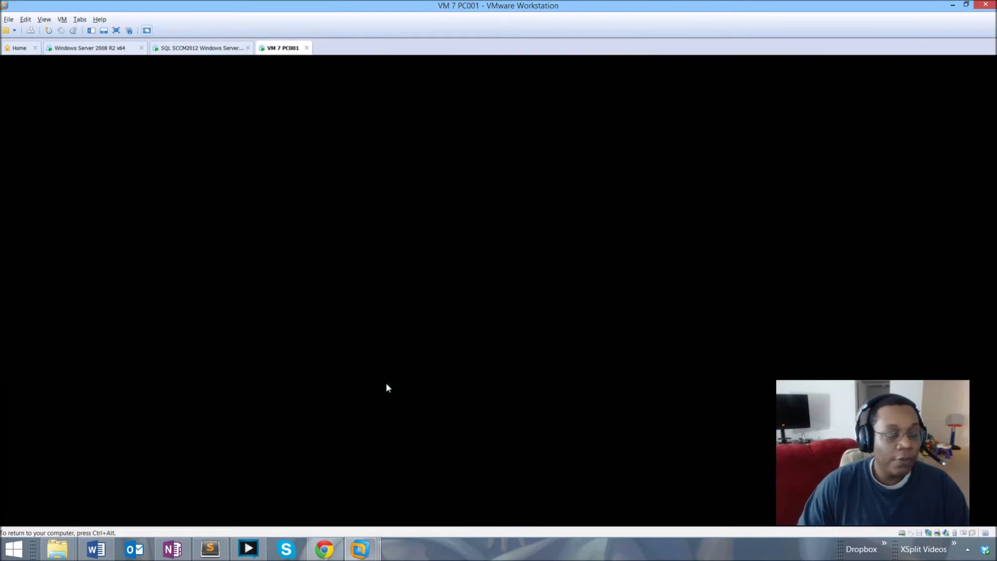
Leave the Windows 7 VM at its user list, then switch to the Windows Server 2008 R2 x64 tab
key("ctrl+alt+Insert")
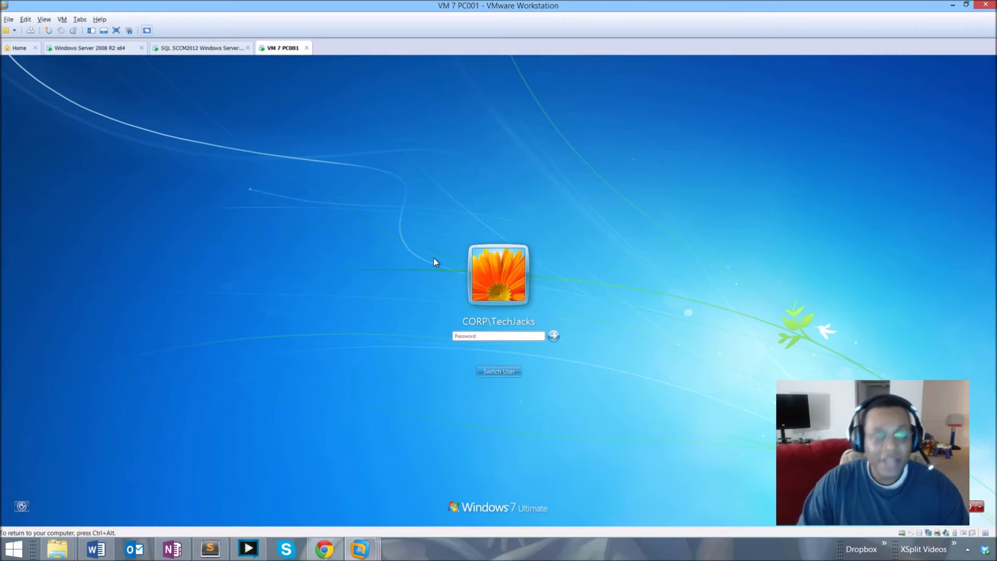
key("Escape")
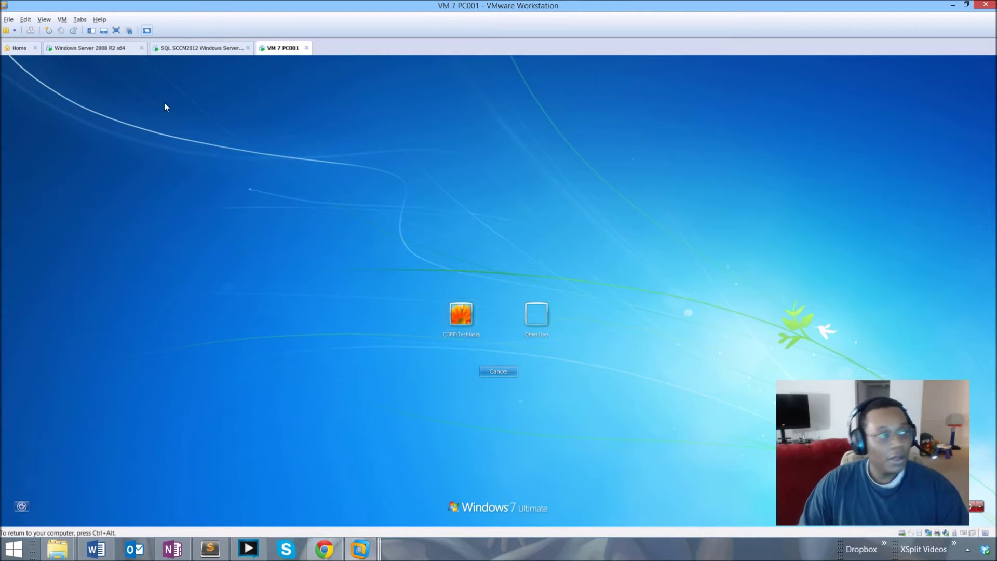
left_click(88, 47)
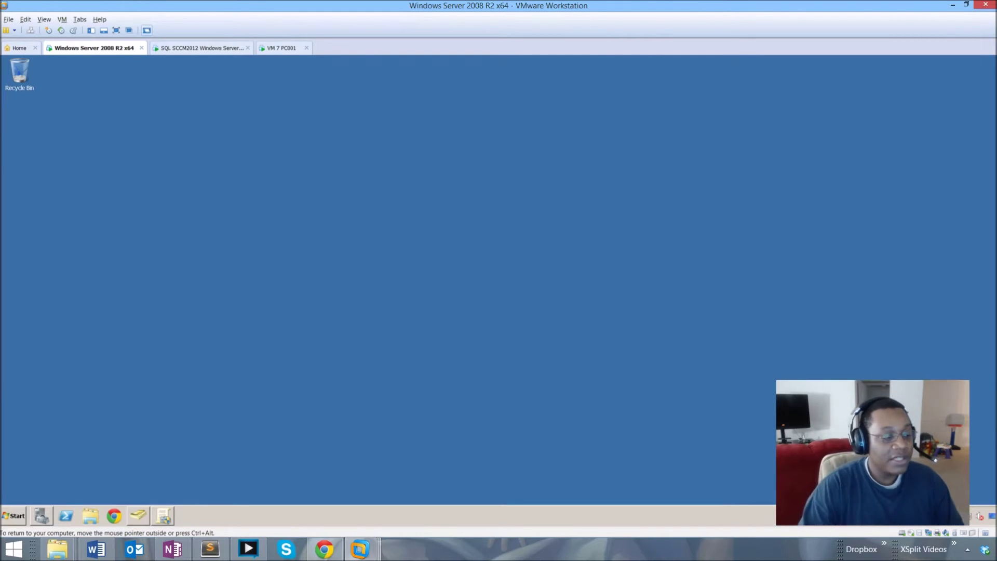
right_click(162, 516)
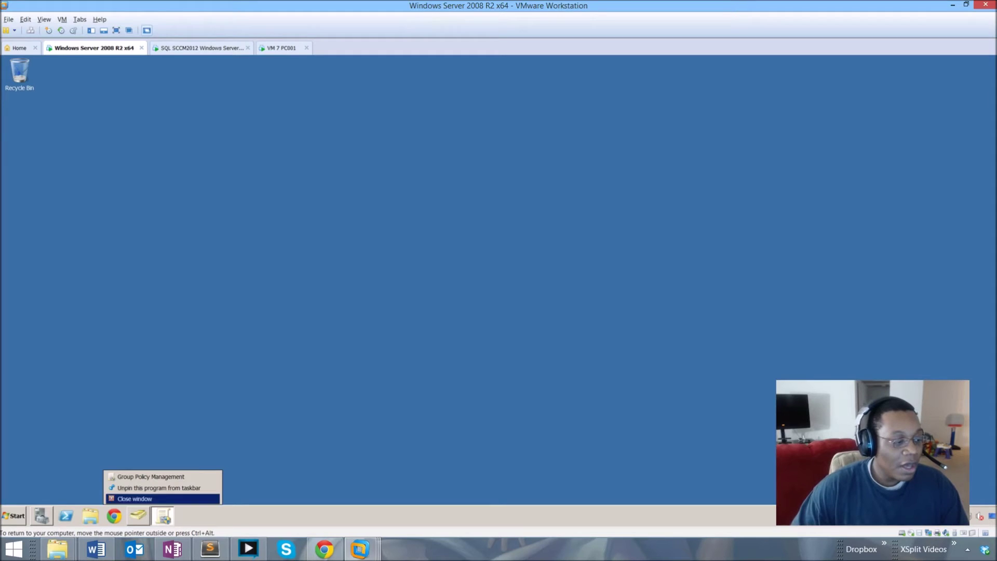
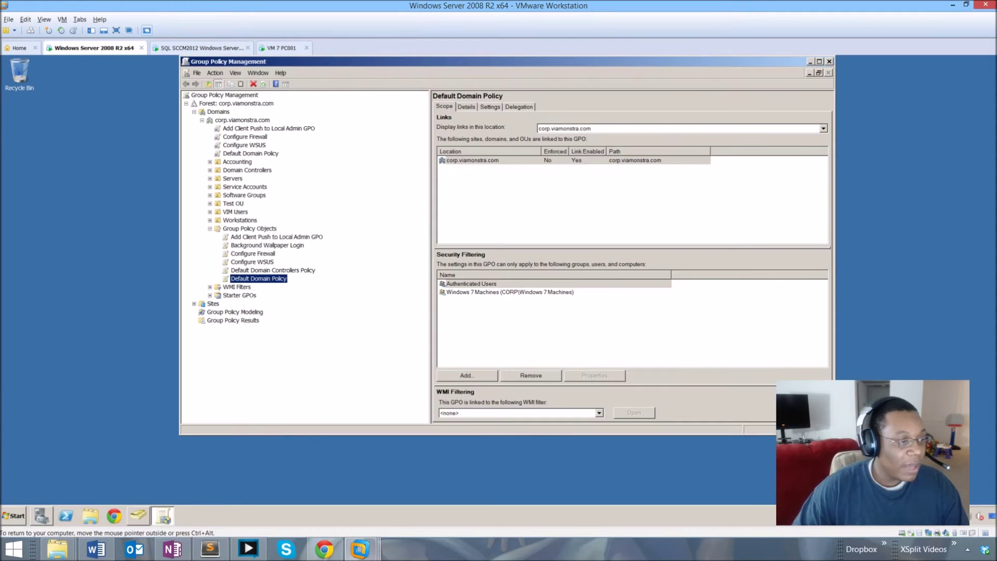
Expand the corp.viamonstra.com domain and select the Workstations OU
left_click(268, 128)
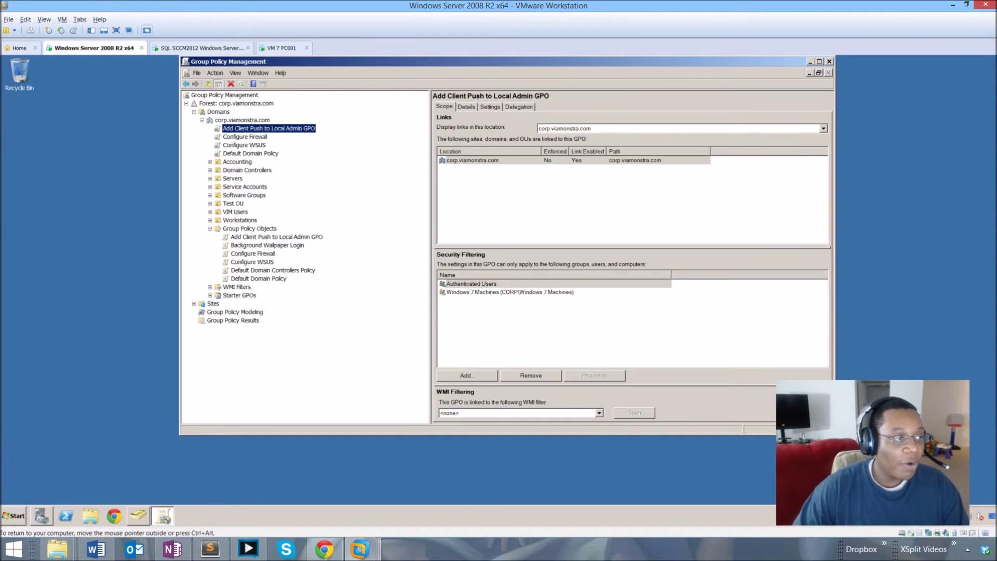
key("Left")
key("Left")
key("Left")
key("Left")
key("Left")
key("Left")
key("Right")
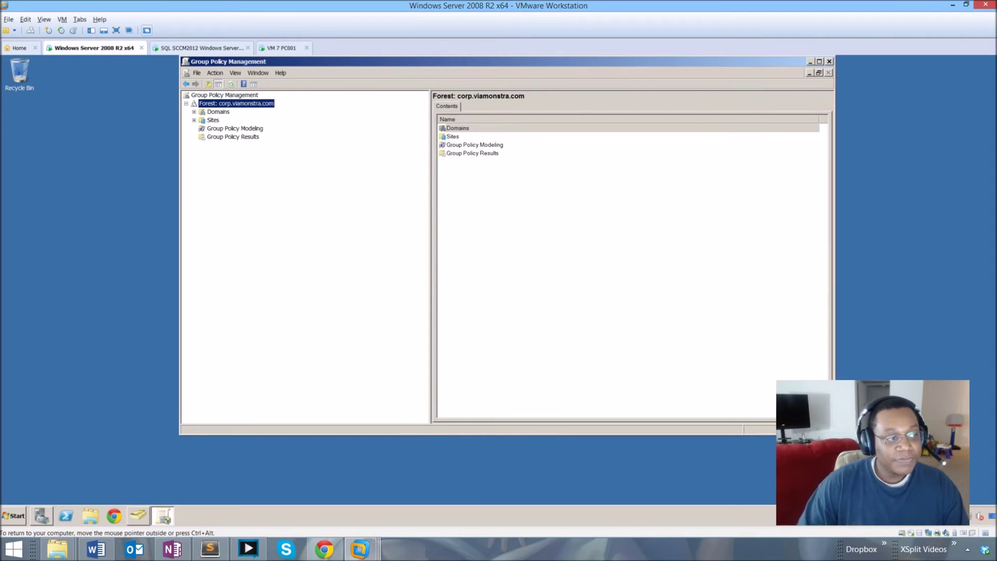
left_click(194, 112)
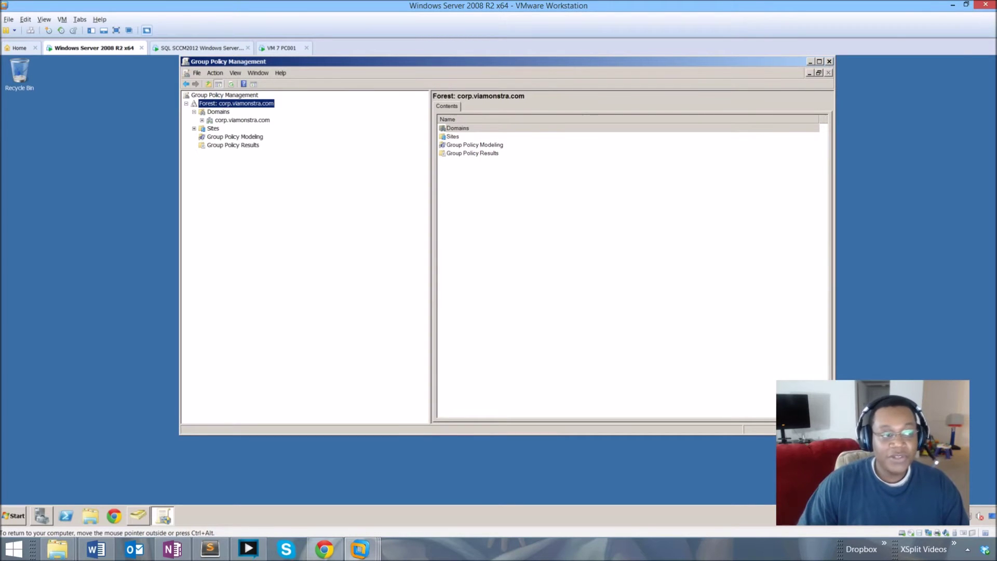
left_click(202, 120)
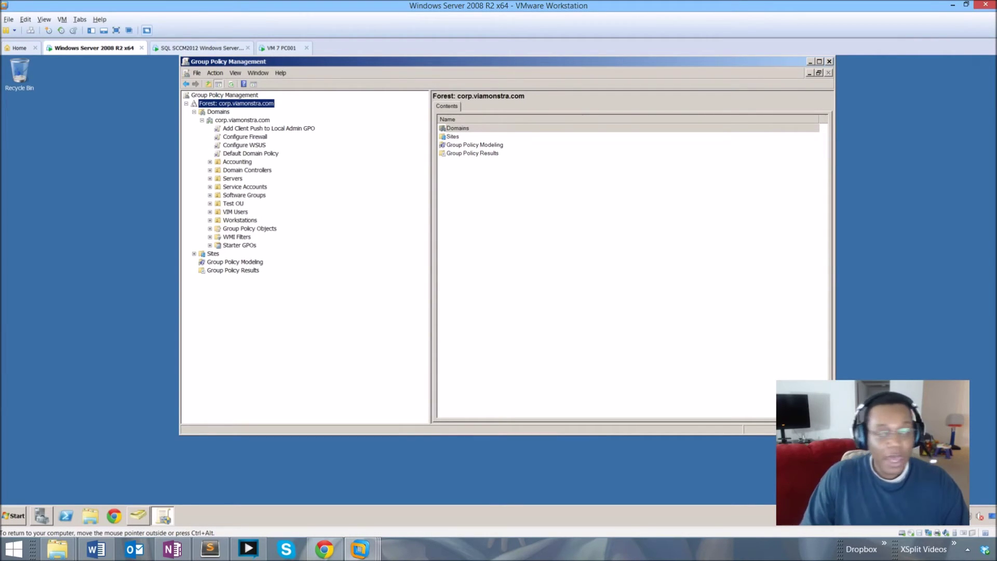
left_click(240, 220)
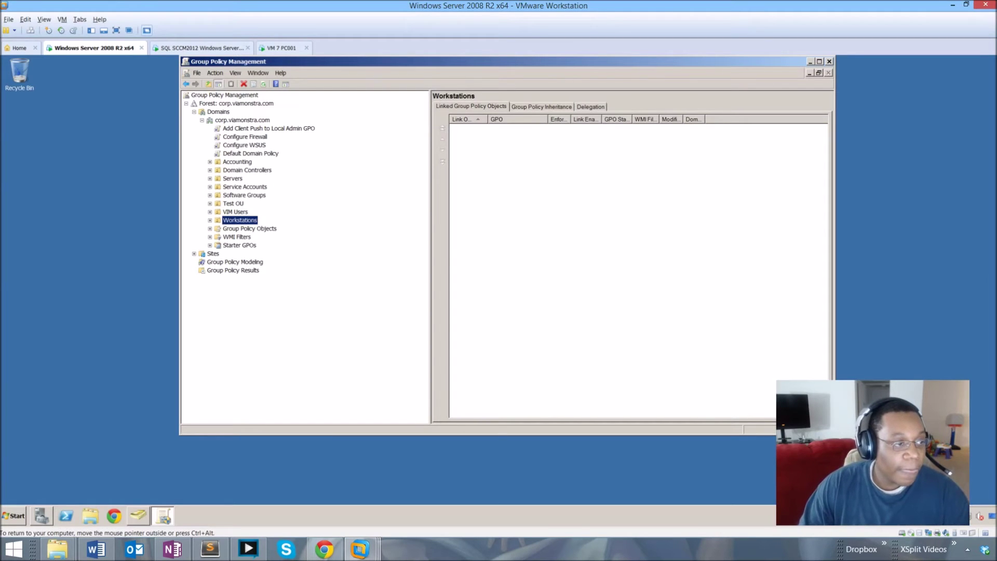
Create a GPO named 'Domain Login Name Policy' linked to Workstations
right_click(239, 220)
left_click(291, 226)
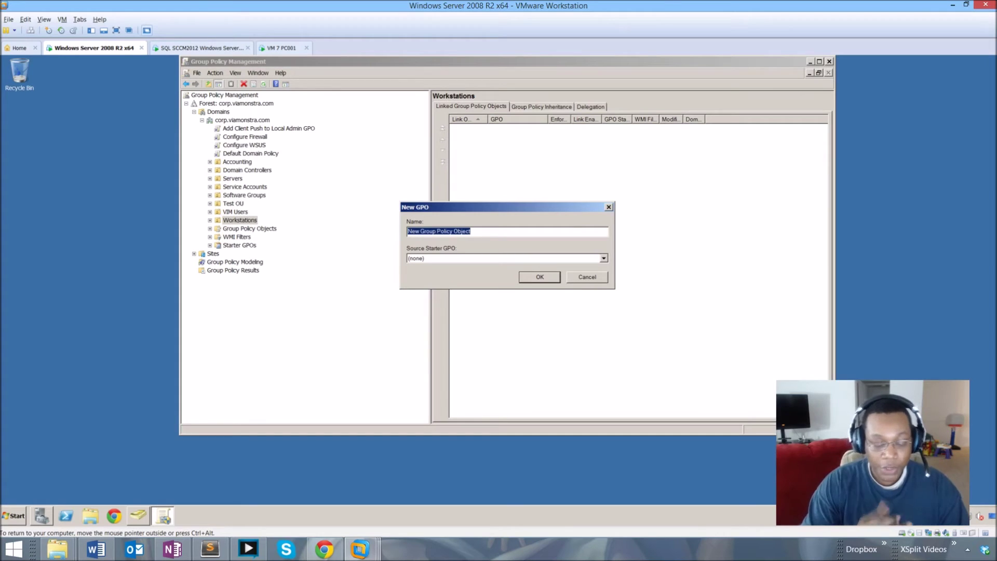
type("Domain Login Name Policy")
key("Return")
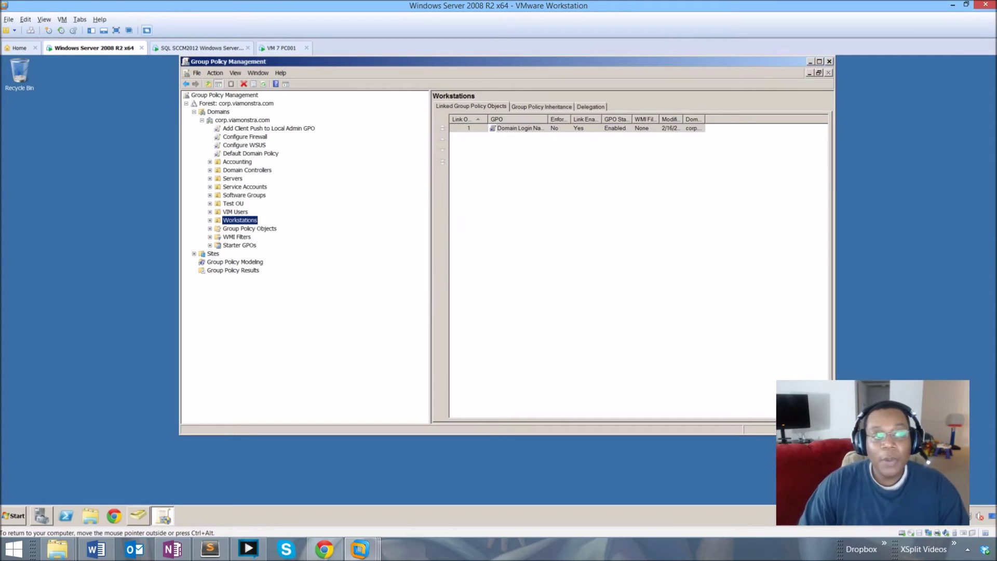
Open Domain Login Name Policy in the policy editor, enlarge the window, then go to PC001
left_click(519, 128)
right_click(522, 128)
left_click(536, 131)
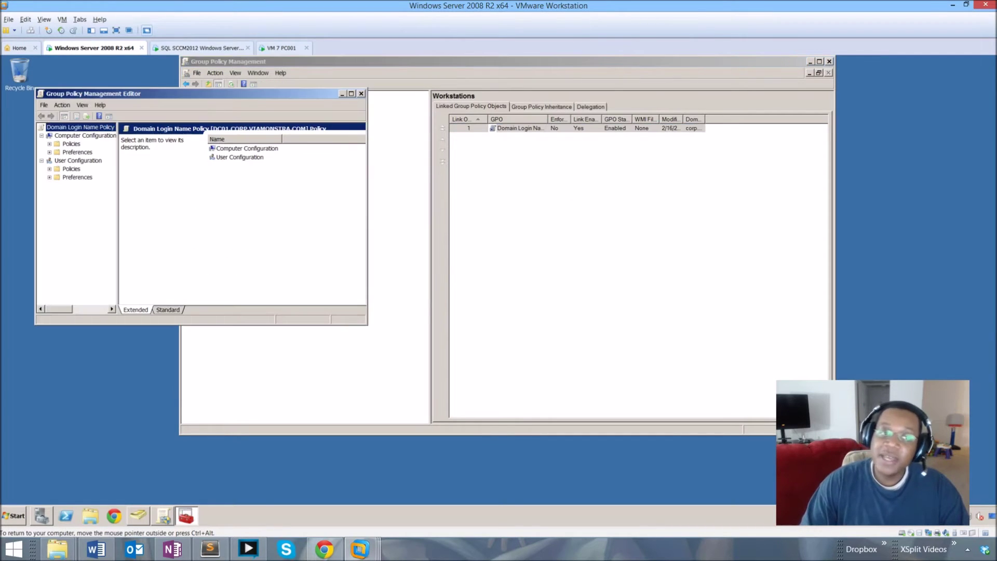
left_click_drag(208, 93, 367, 92)
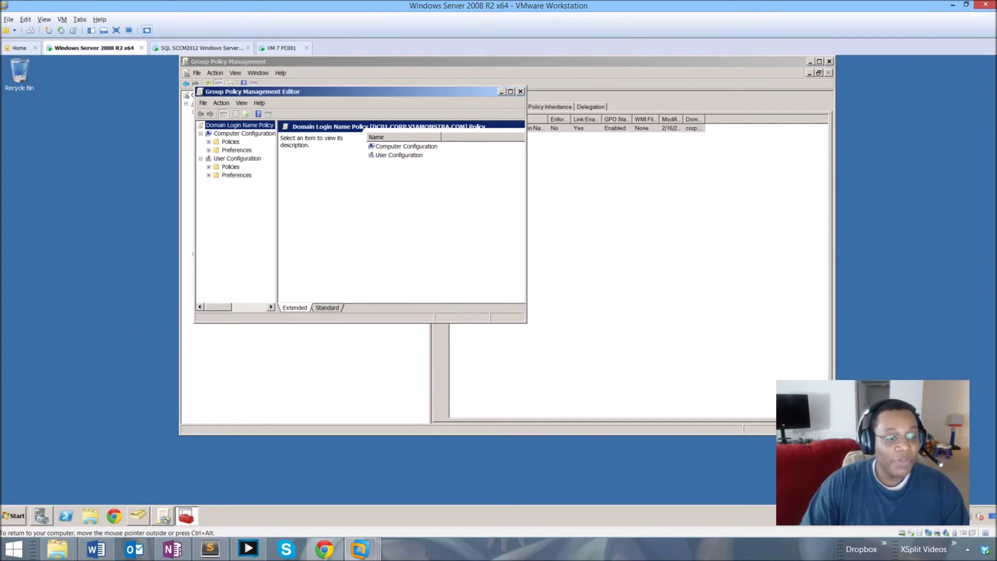
left_click_drag(526, 322, 674, 374)
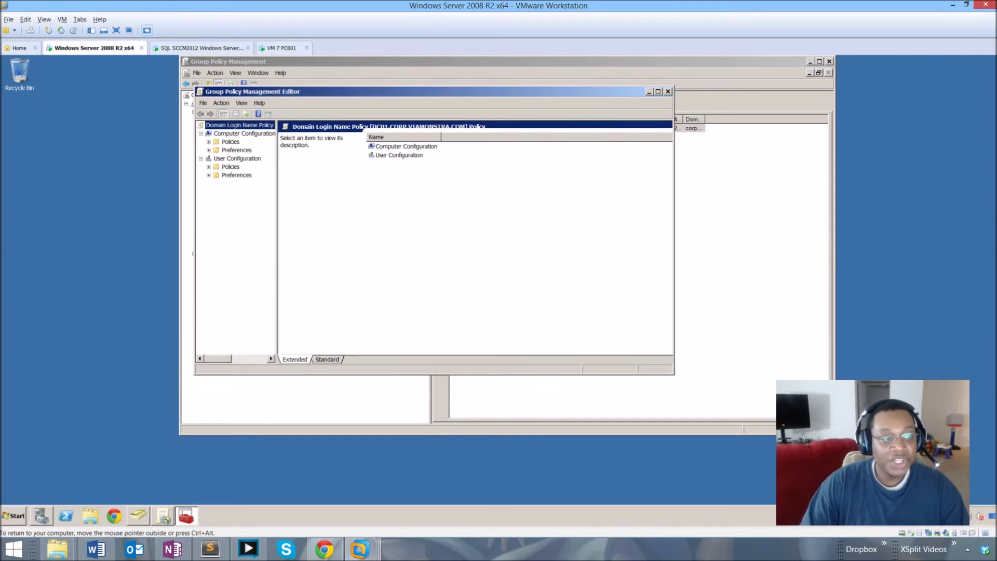
left_click(279, 49)
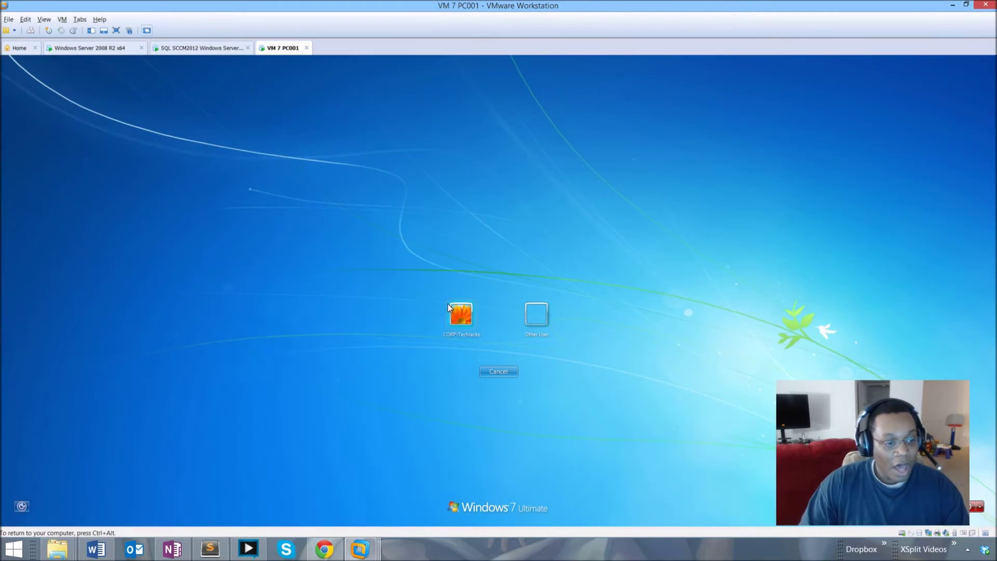
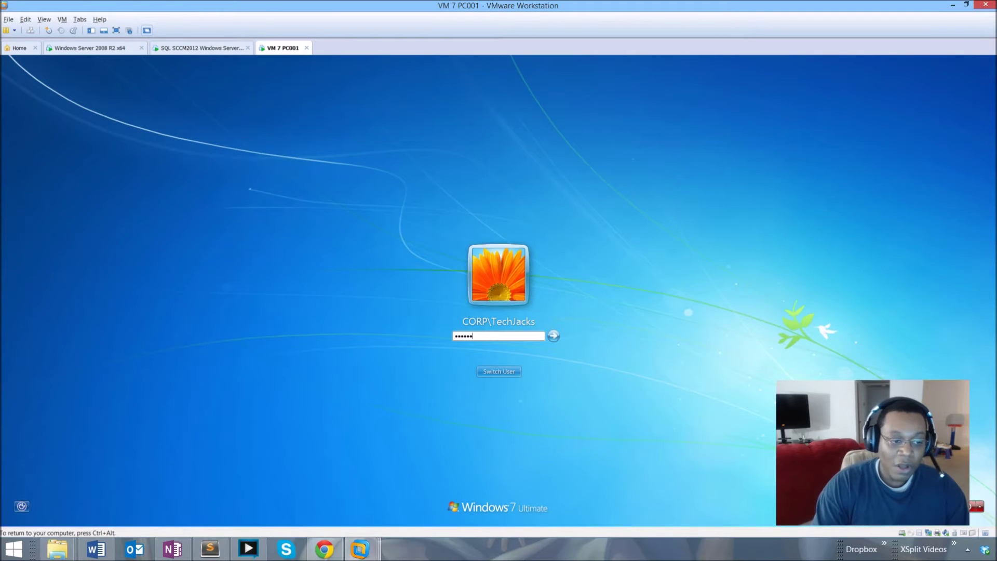
Sign in to PC001 with the account password, launch cmd as administrator, then return to the server
key("Return")
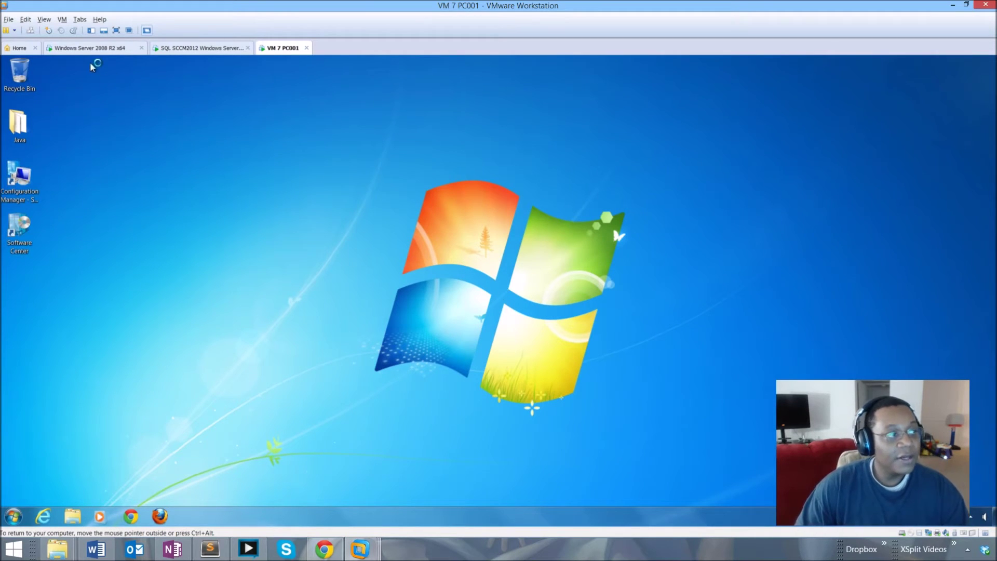
left_click(14, 515)
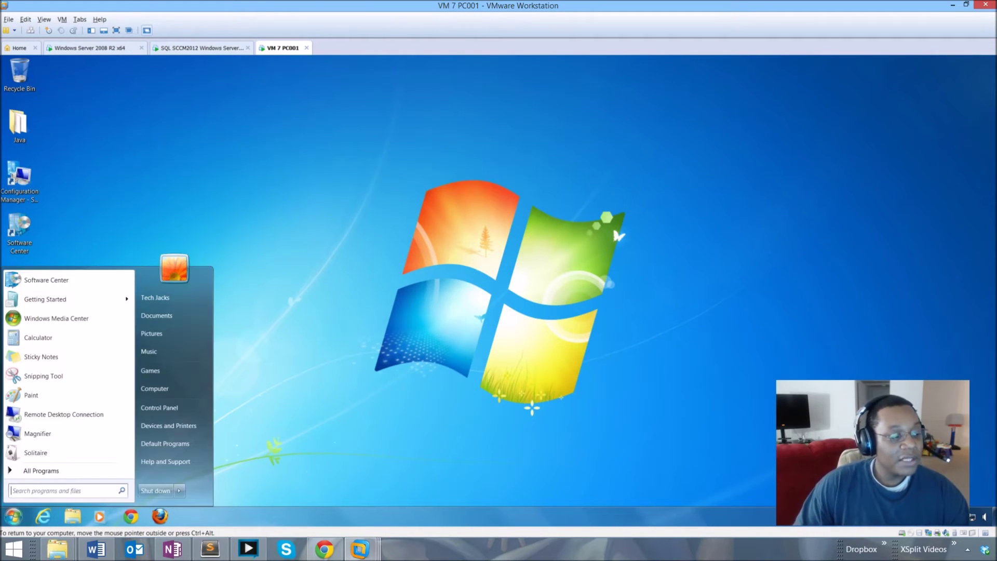
type("cmd")
left_click(32, 295)
left_click(54, 311)
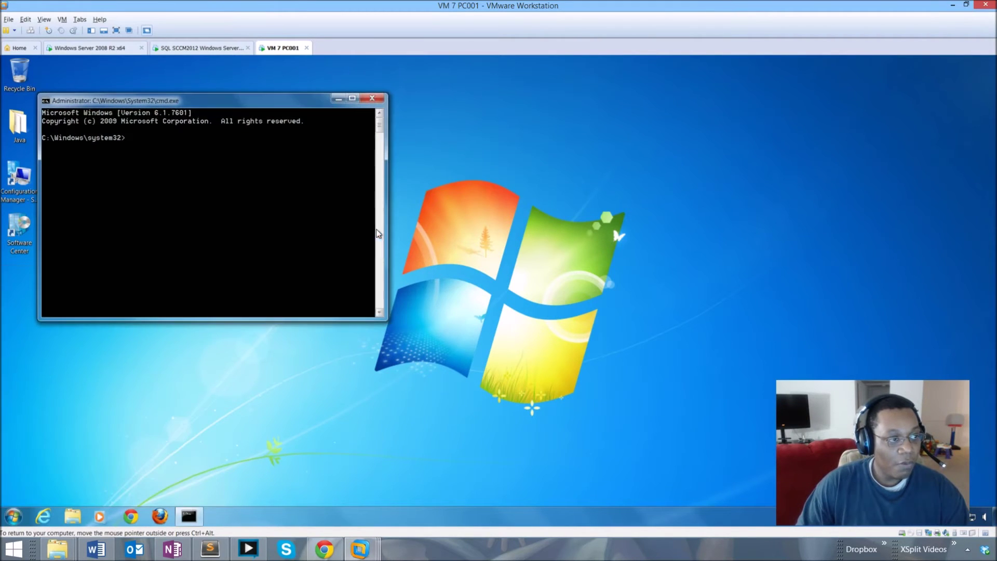
left_click(96, 48)
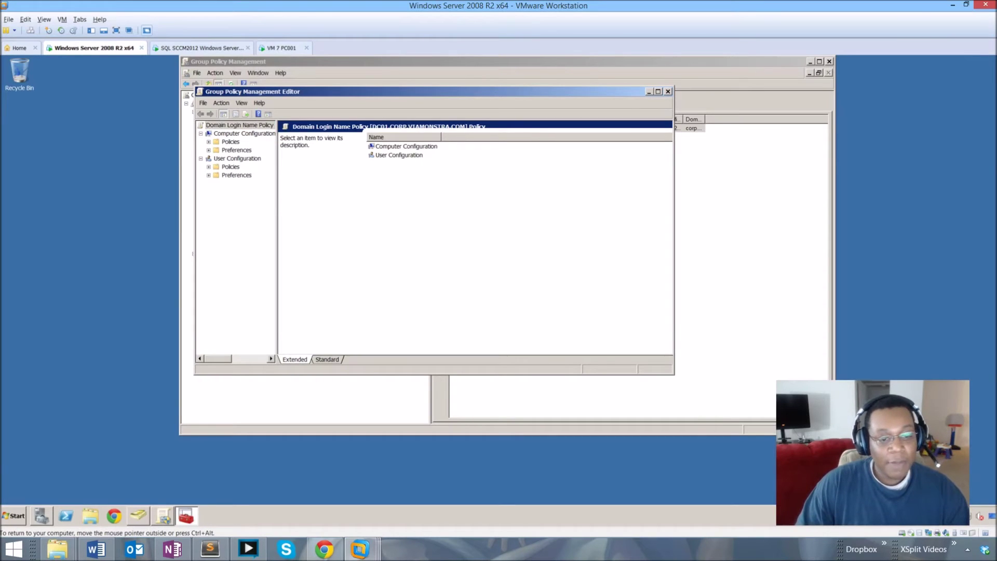
Navigate Computer Configuration > Policies > Windows Settings > Security Settings > Local Policies > Security Options
left_click_drag(674, 373, 818, 397)
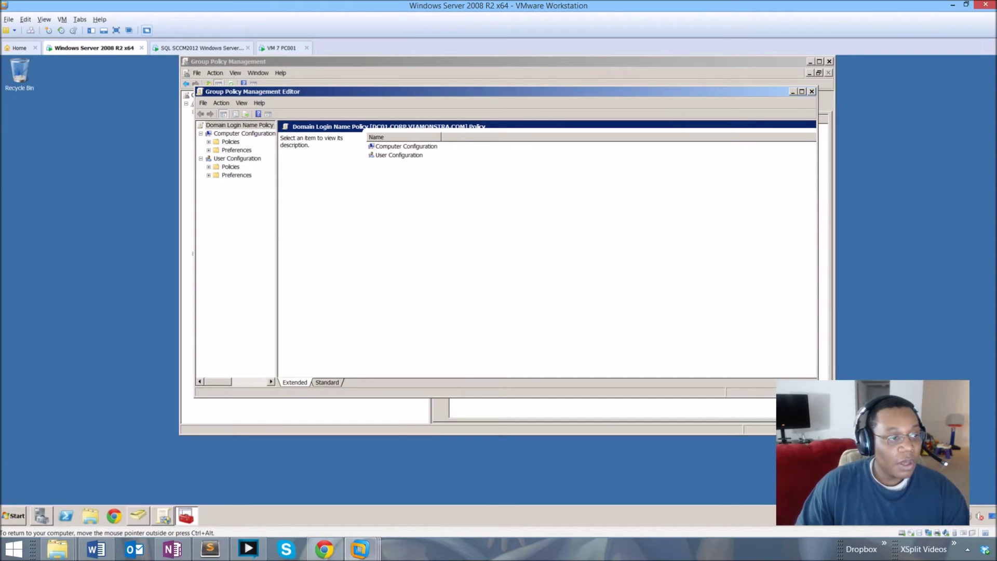
left_click_drag(277, 249, 345, 249)
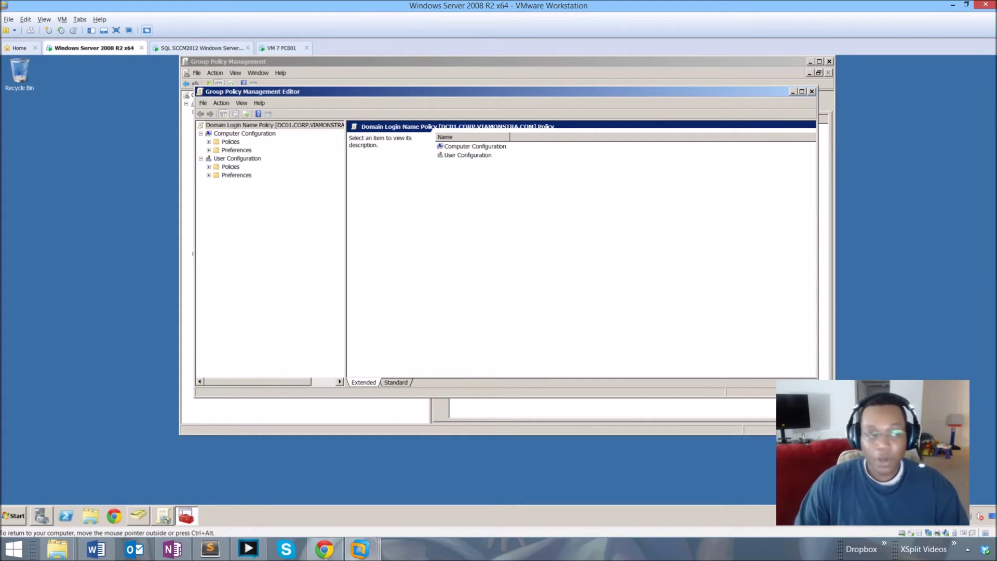
left_click(208, 141)
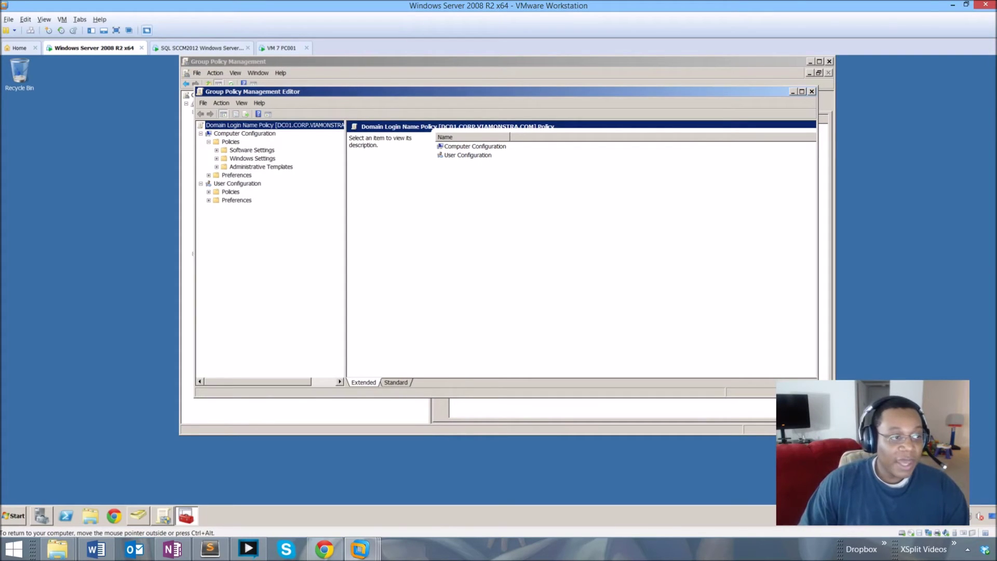
left_click(216, 158)
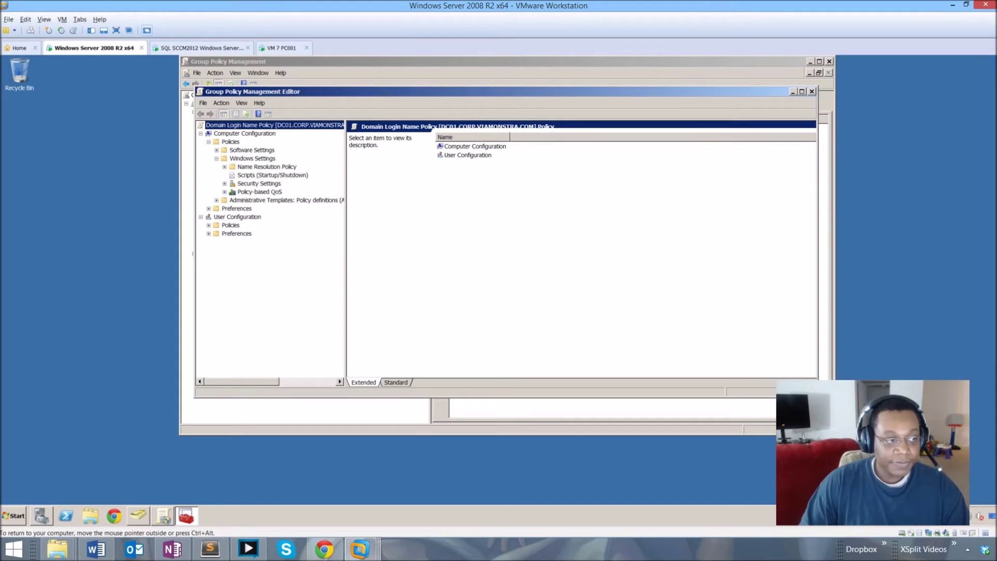
left_click(258, 183)
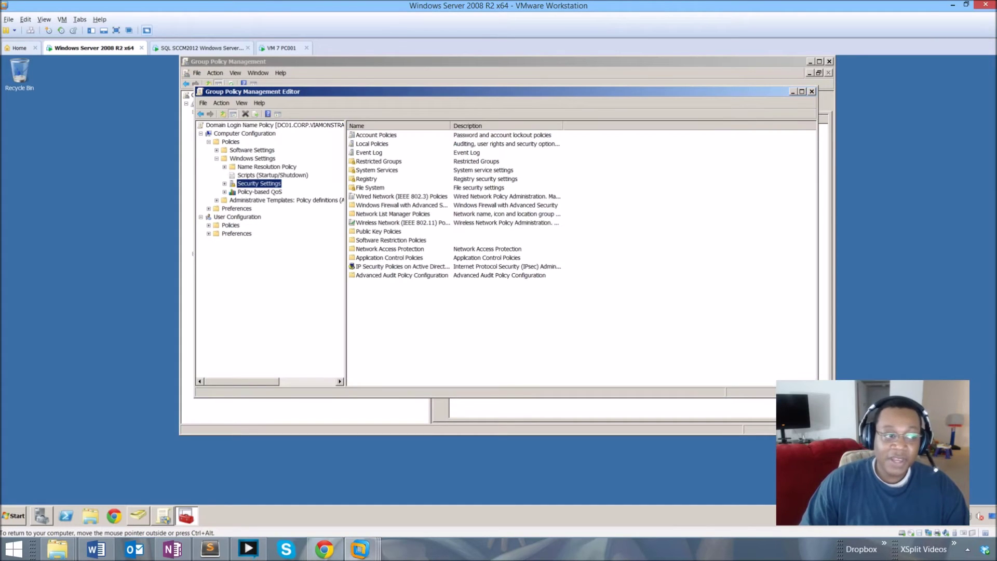
key("Right")
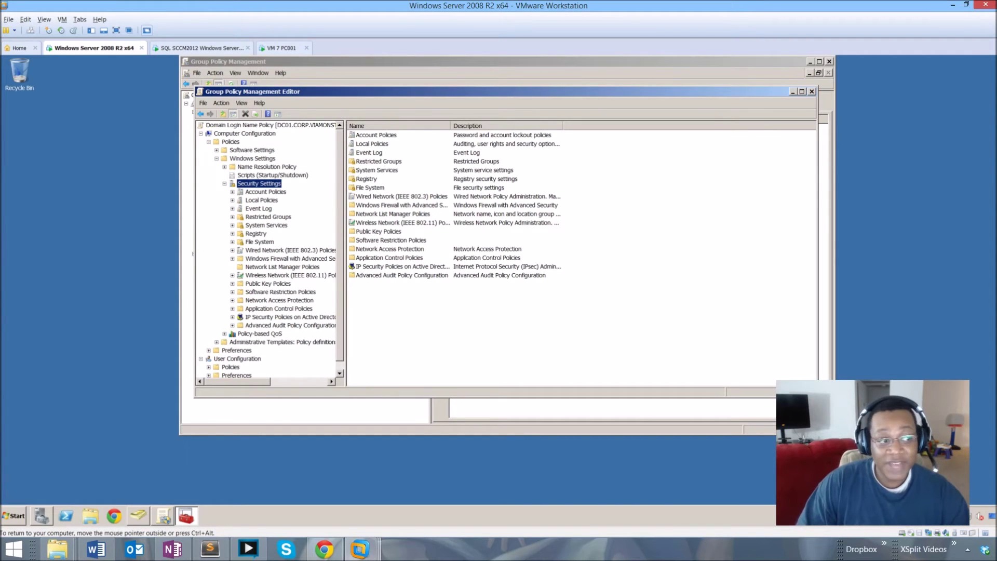
left_click(232, 200)
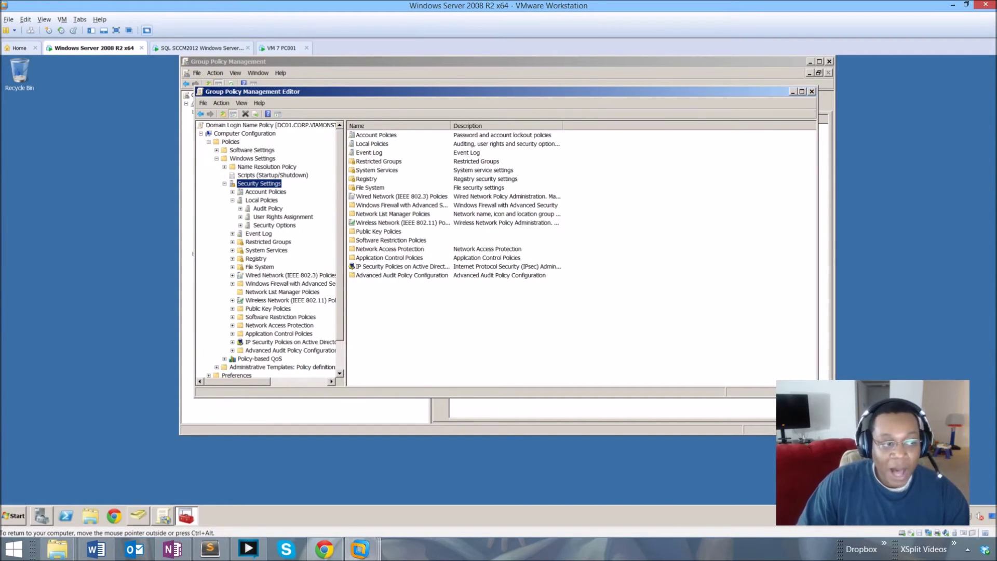
left_click(275, 225)
Widen the Policy column and open 'Interactive logon: Do not display last user name' properties
left_click(415, 178)
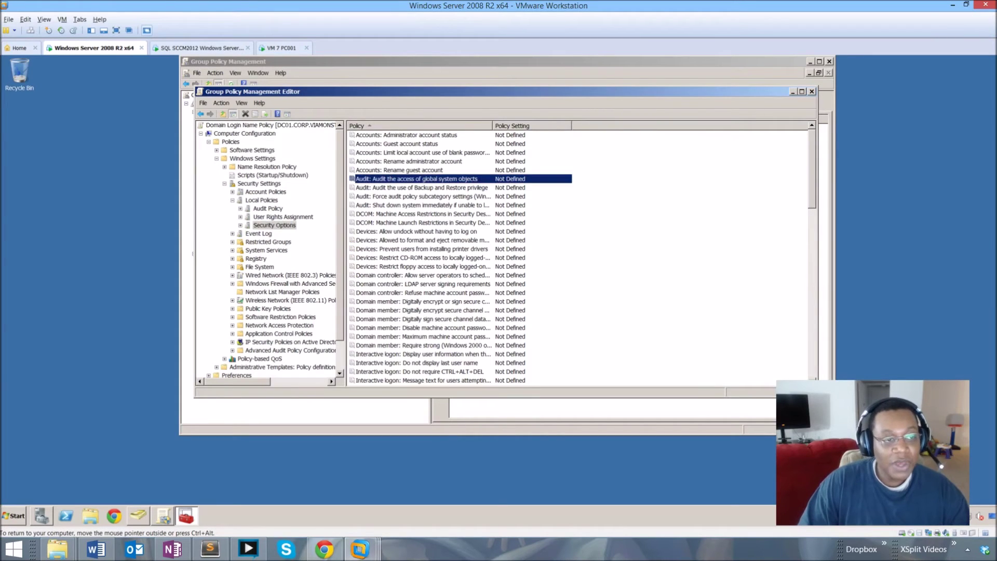
left_click_drag(492, 125, 525, 126)
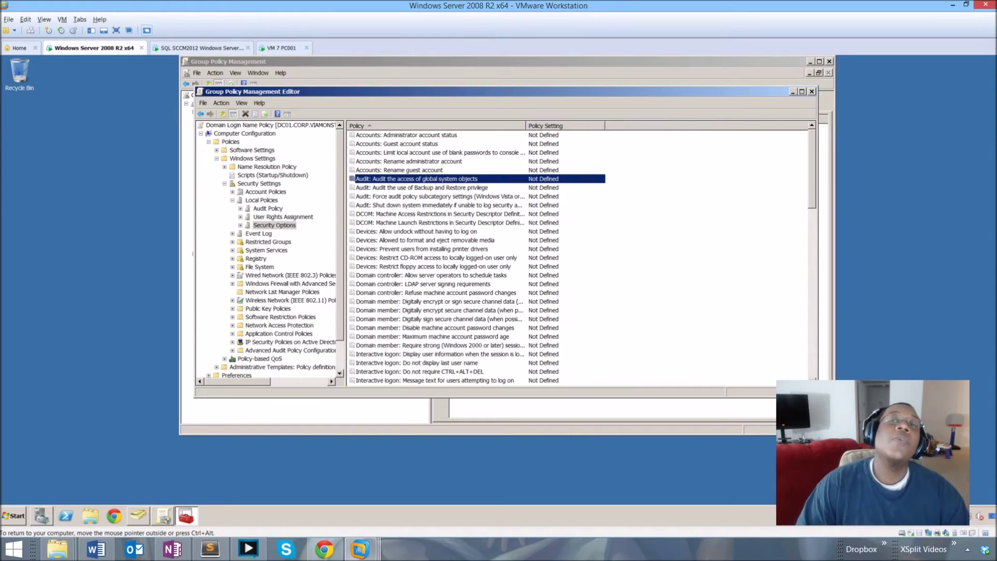
left_click(415, 214)
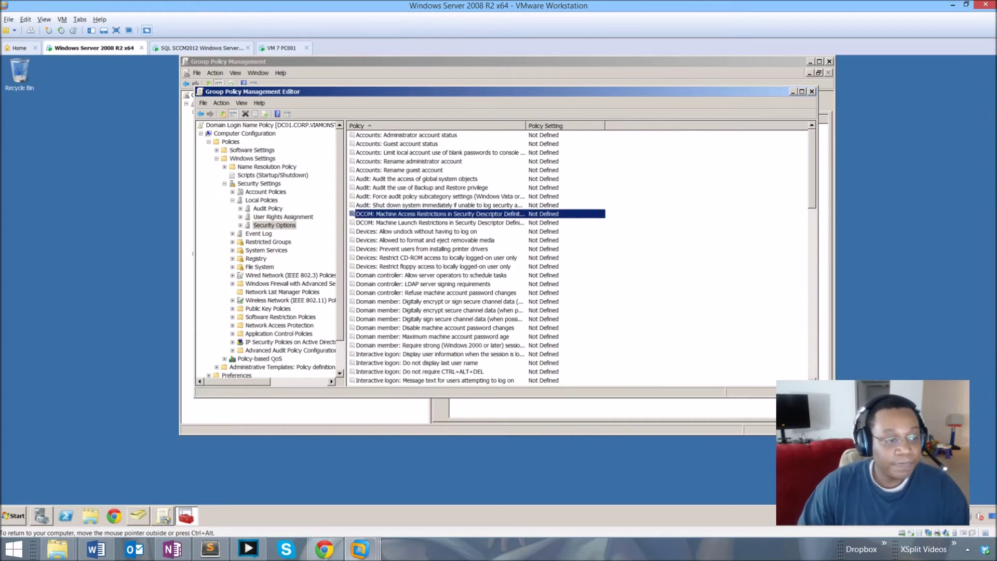
scroll(442, 266, "down", 2)
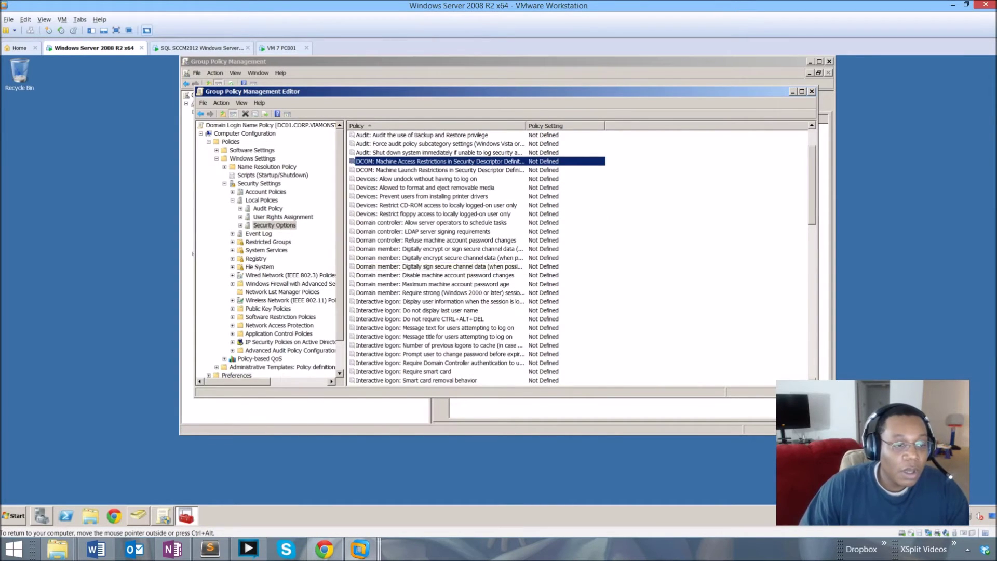
scroll(441, 266, "down", 1)
left_click_drag(526, 126, 555, 126)
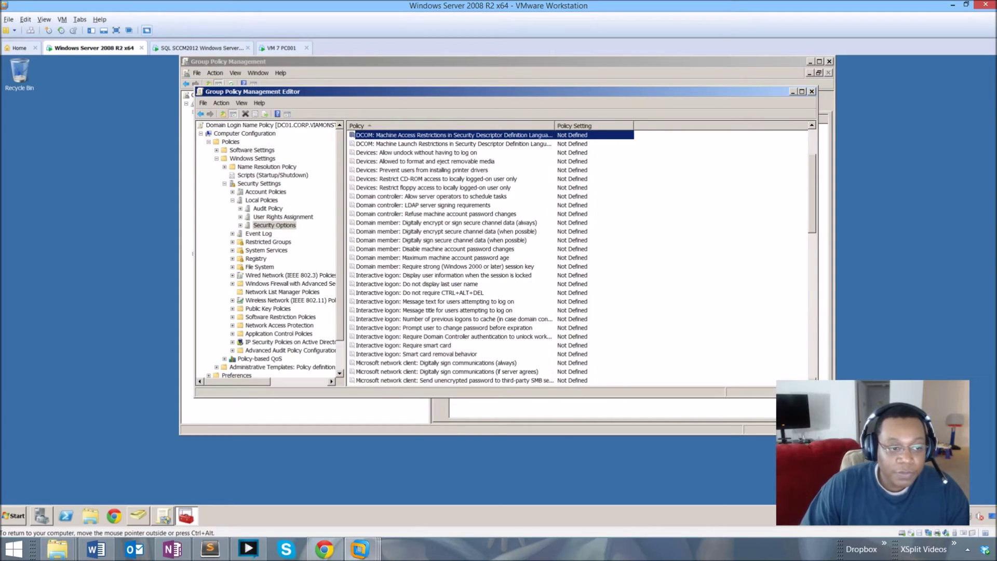
left_click(444, 275)
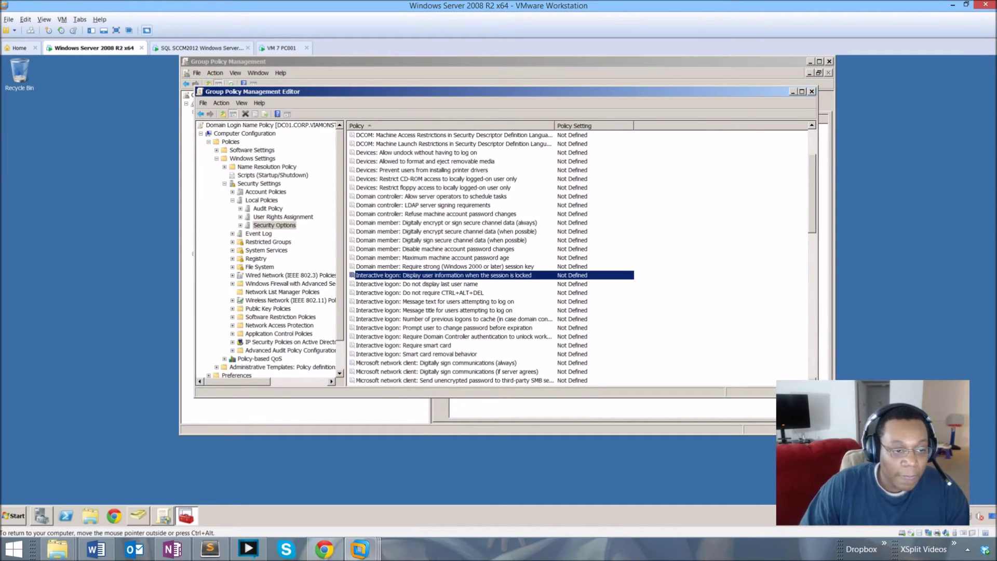
left_click(444, 284)
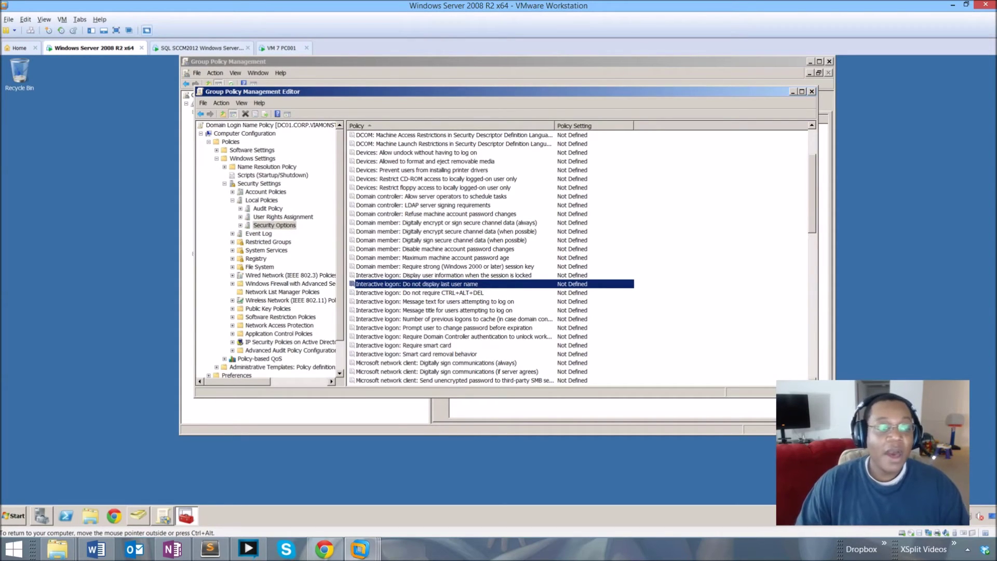
key("Return")
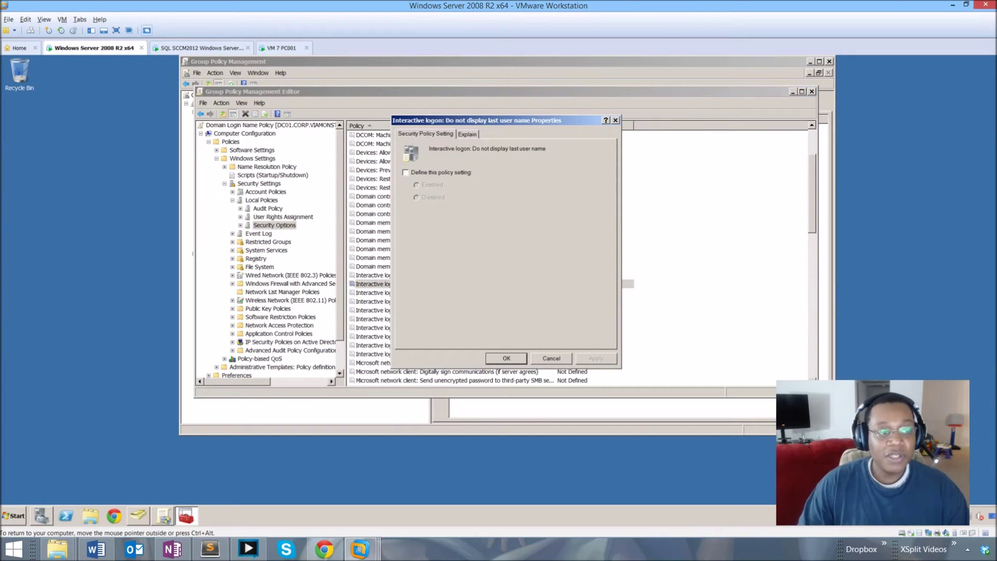
Define 'Do not display last user name' as Enabled
key("space")
key("alt+a")
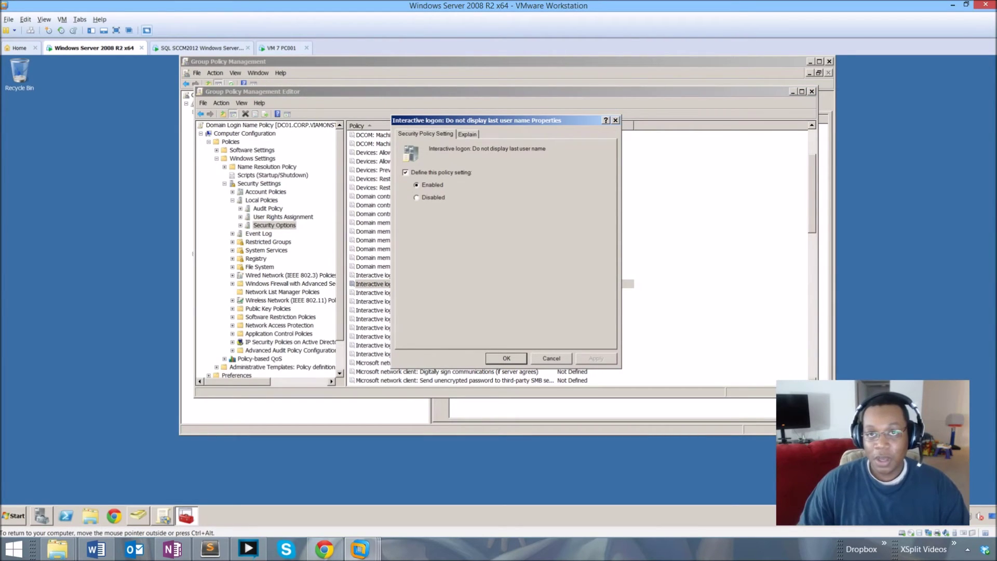
key("Return")
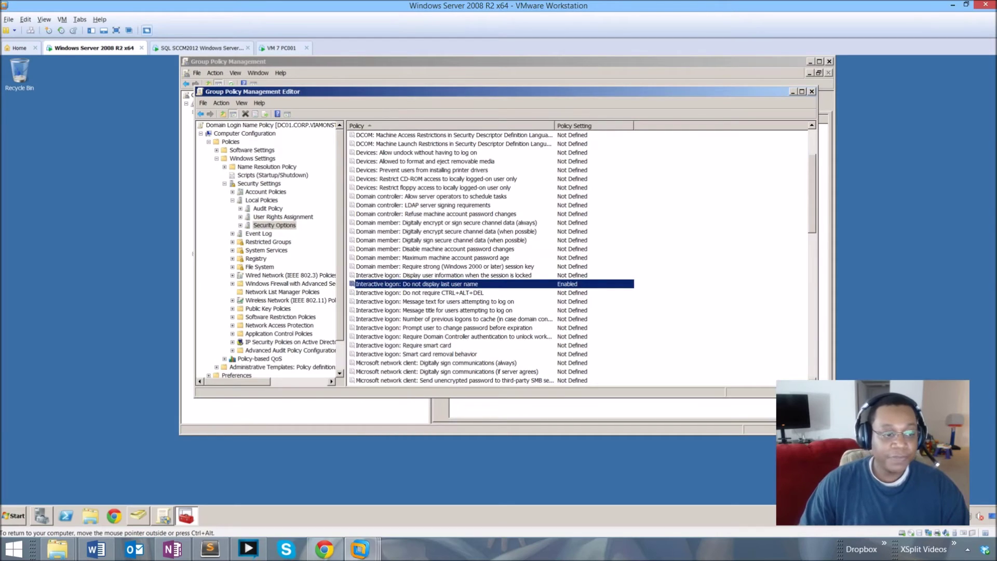
Set 'Display user information when the session is locked' to 'Do not display user information'
key("Up")
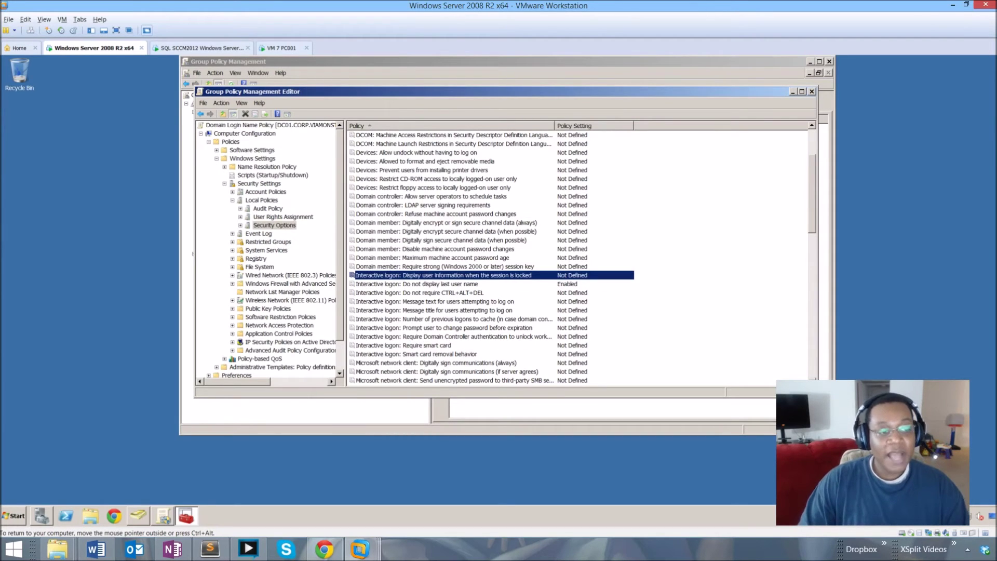
key("Menu")
key("Down")
key("Return")
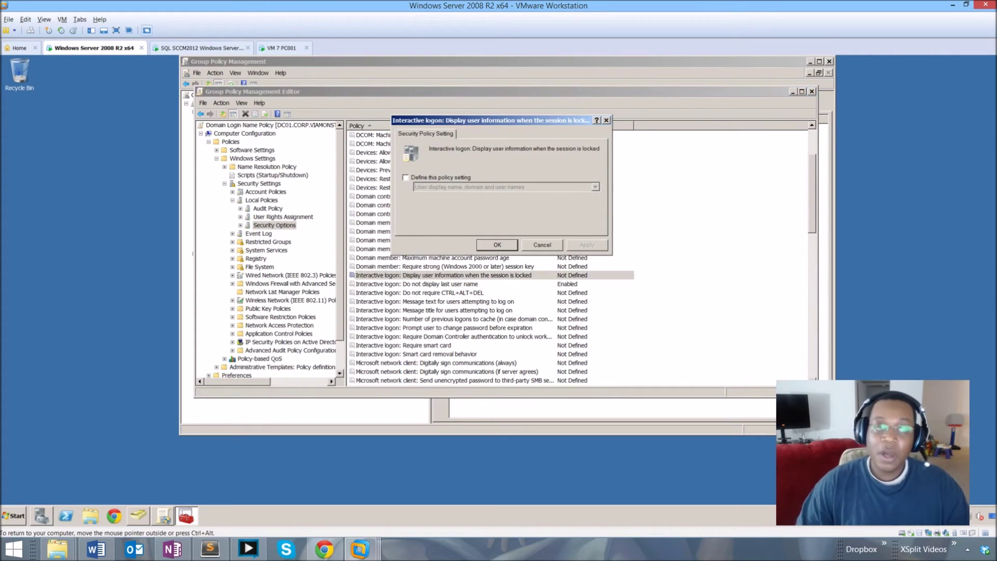
key("space")
key("Tab")
key("alt+Down")
key("Down")
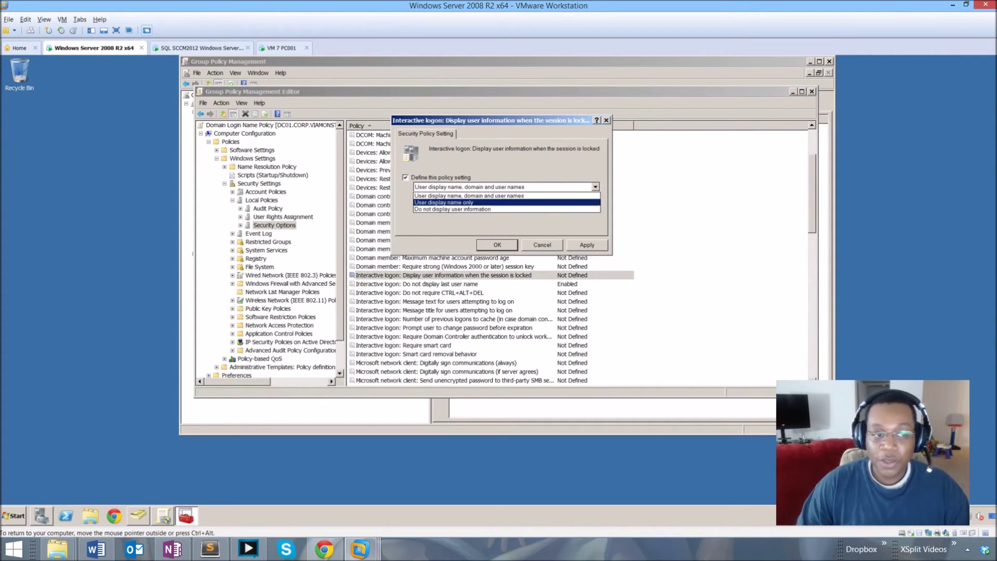
key("Down")
key("Return")
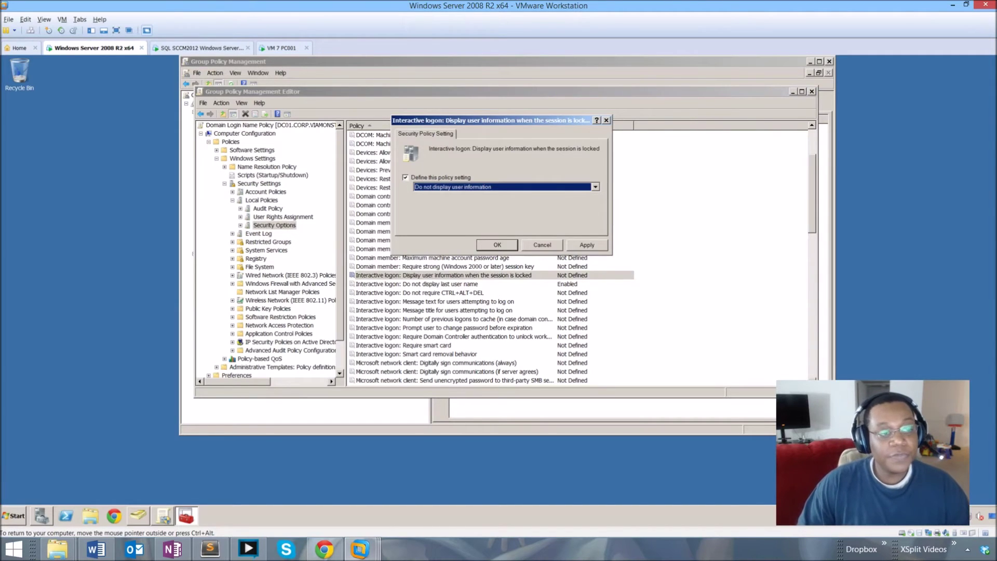
key("Return")
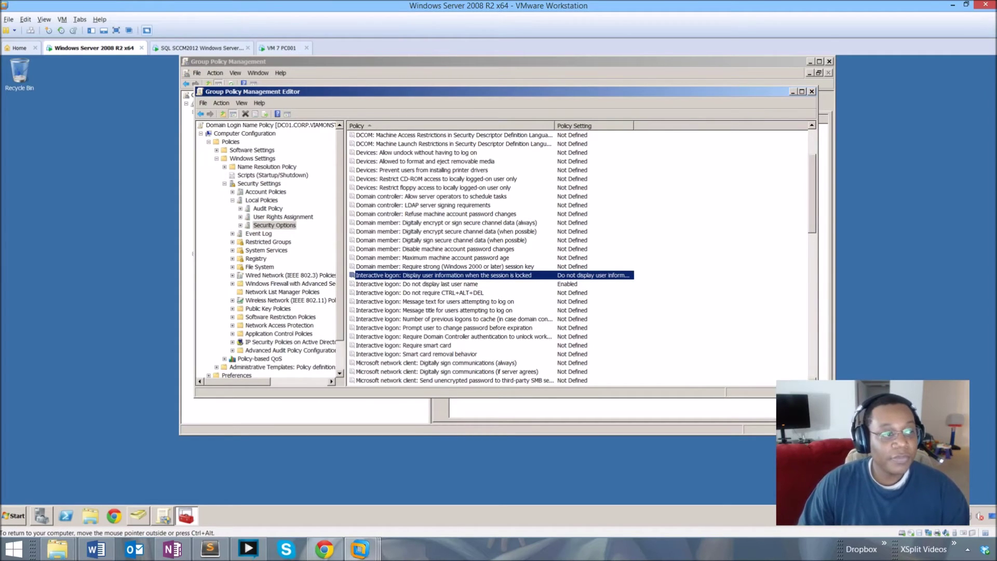
left_click(203, 103)
Close the editor and add 'windows 7' (Windows 7 Machines) to Domain Login Name Policy's security filtering
key("Return")
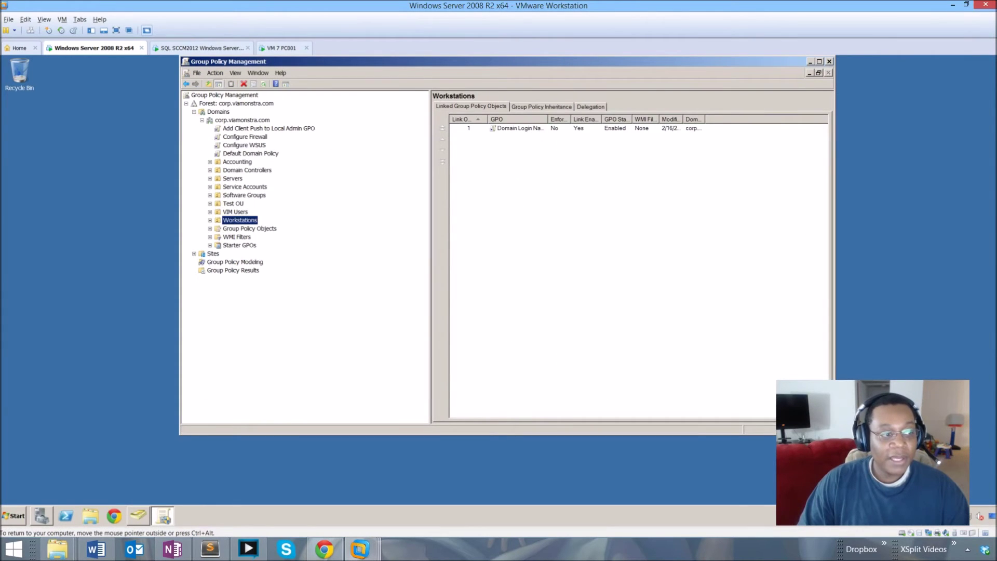
left_click(210, 220)
left_click(264, 228)
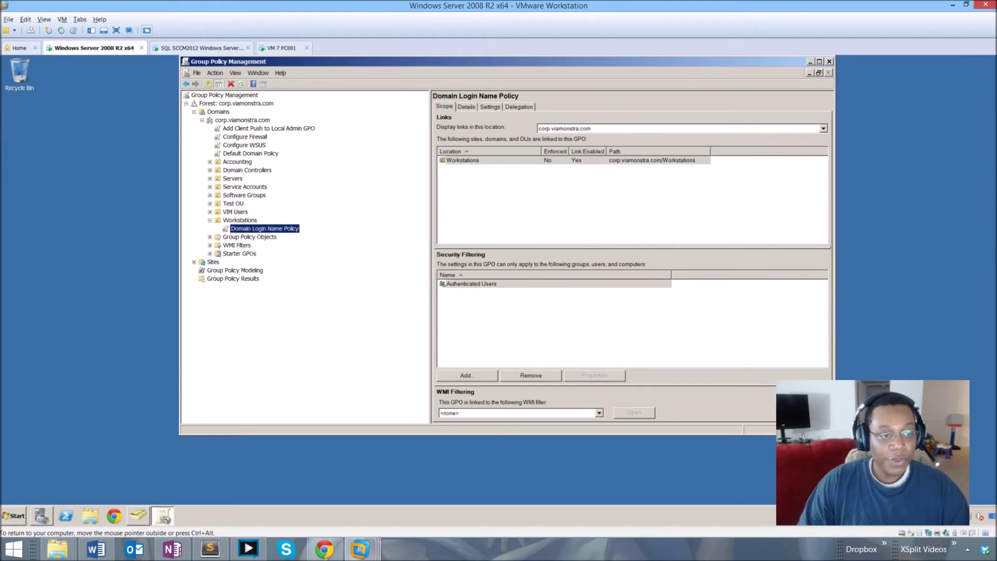
key("Tab")
key("Tab")
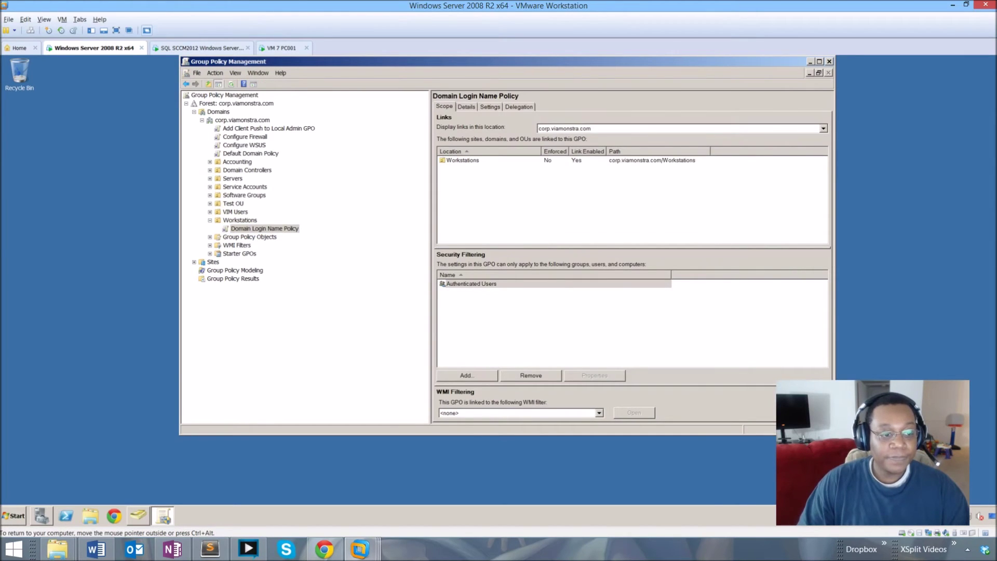
key("Tab")
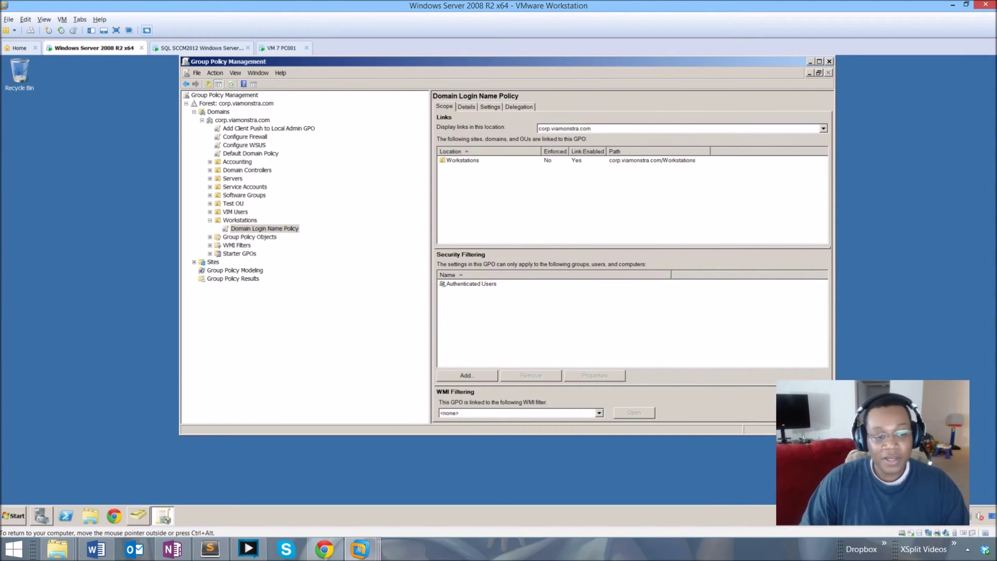
key("space")
type("windows 7")
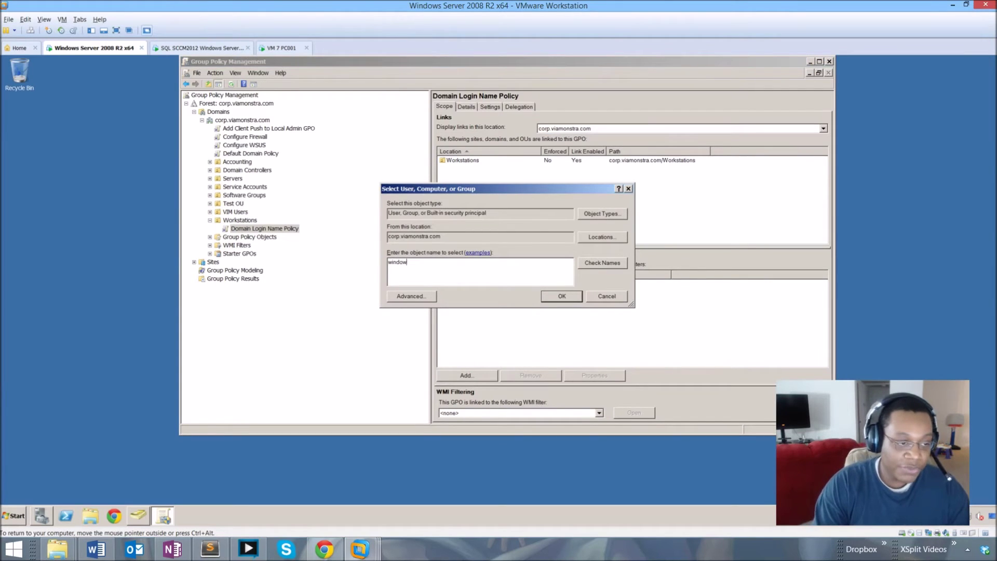
key("Return")
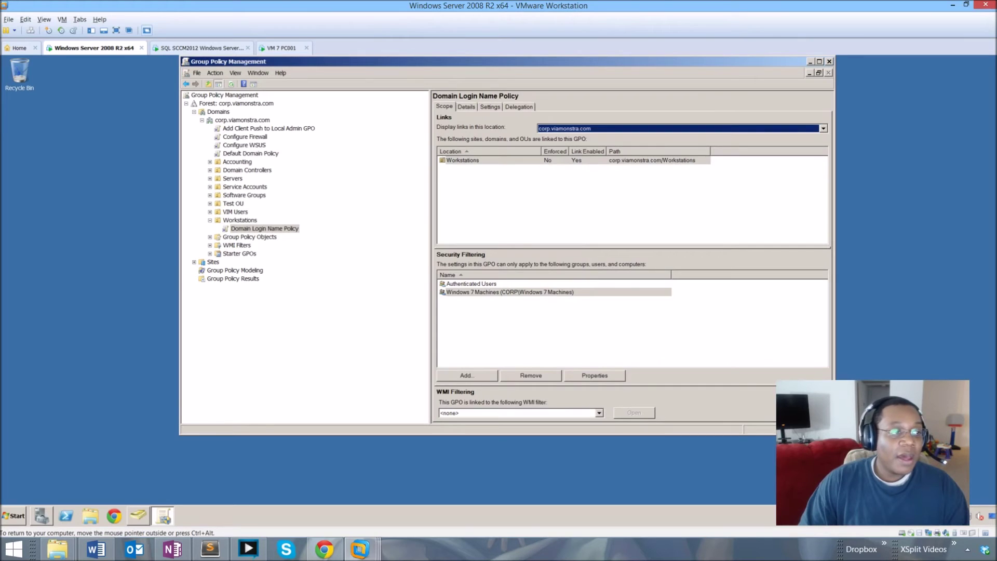
left_click(242, 120)
On PC001, run gpupdate /force until user and computer policy updates complete
key("super+d")
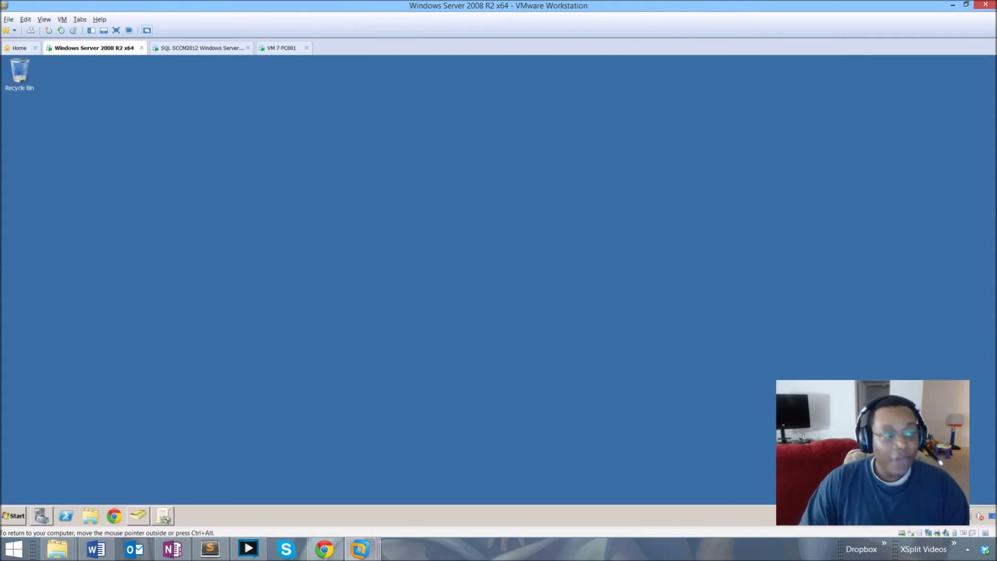
left_click(283, 48)
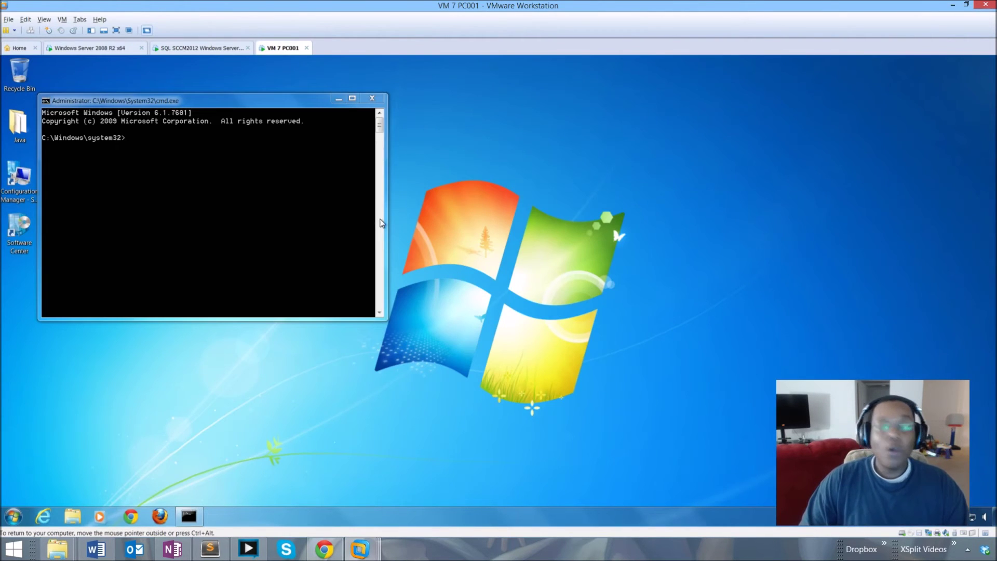
type("gpupdate /force")
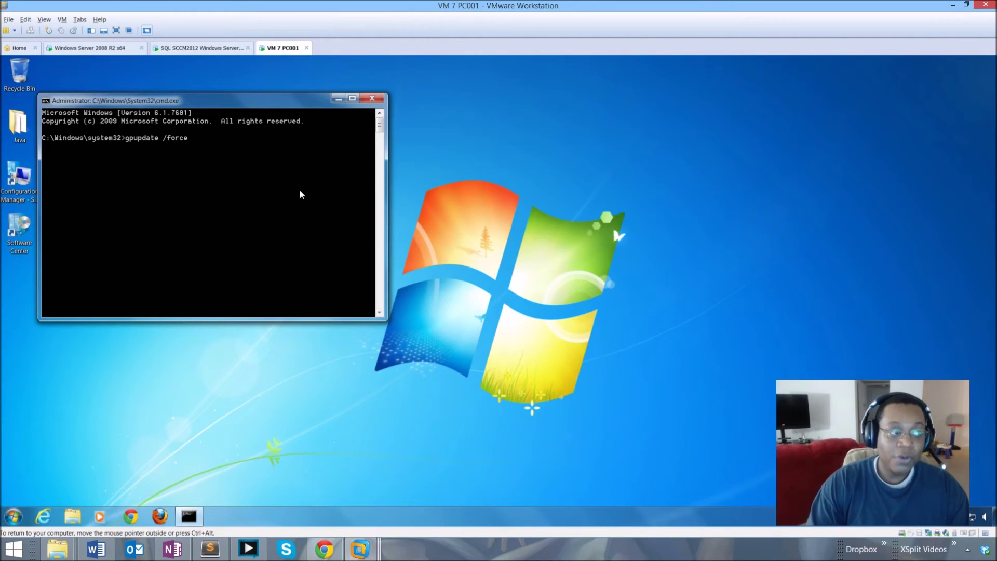
key("Return")
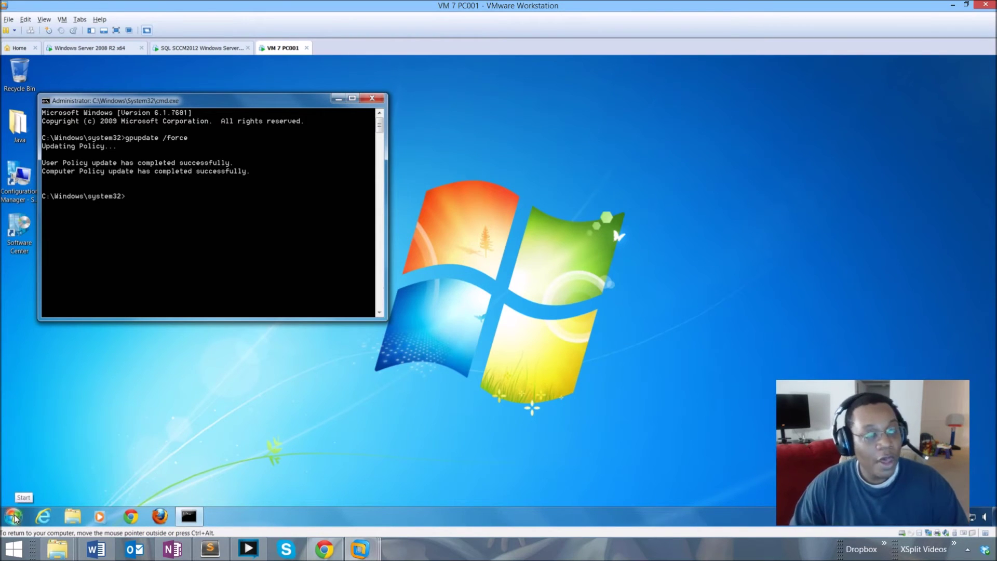
left_click(14, 516)
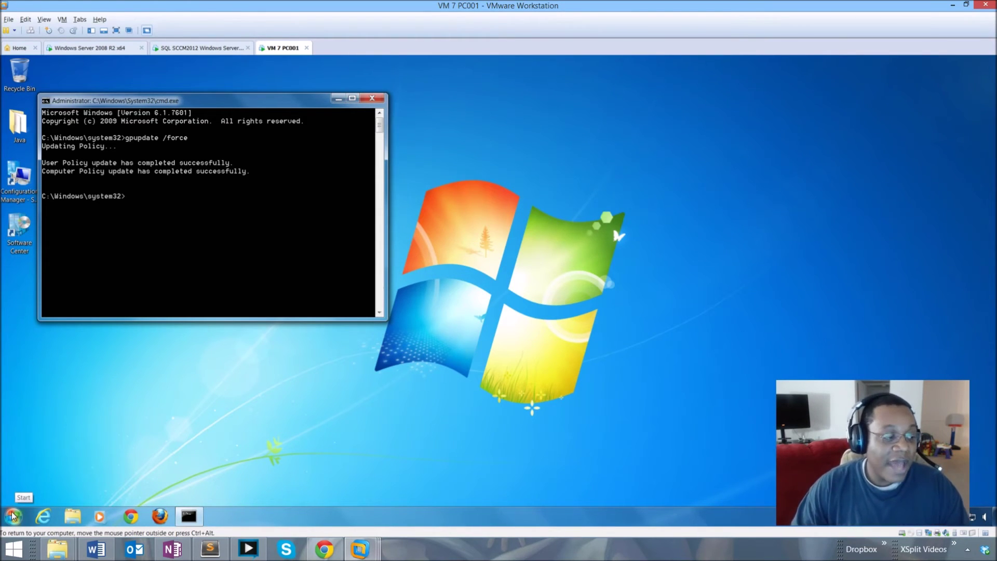
Restart PC001 using Restart from the Start menu's Shut down options
left_click(179, 491)
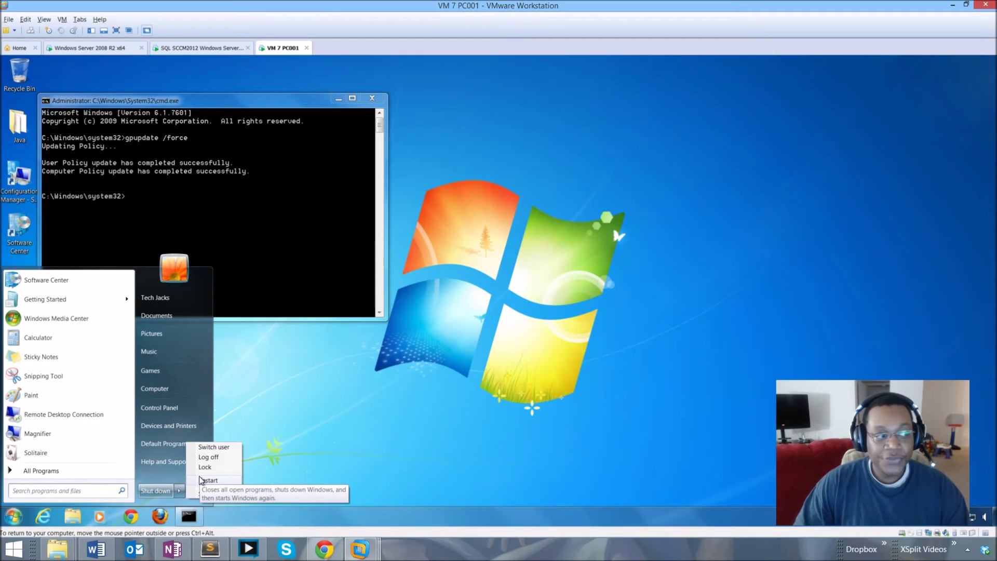
left_click(202, 479)
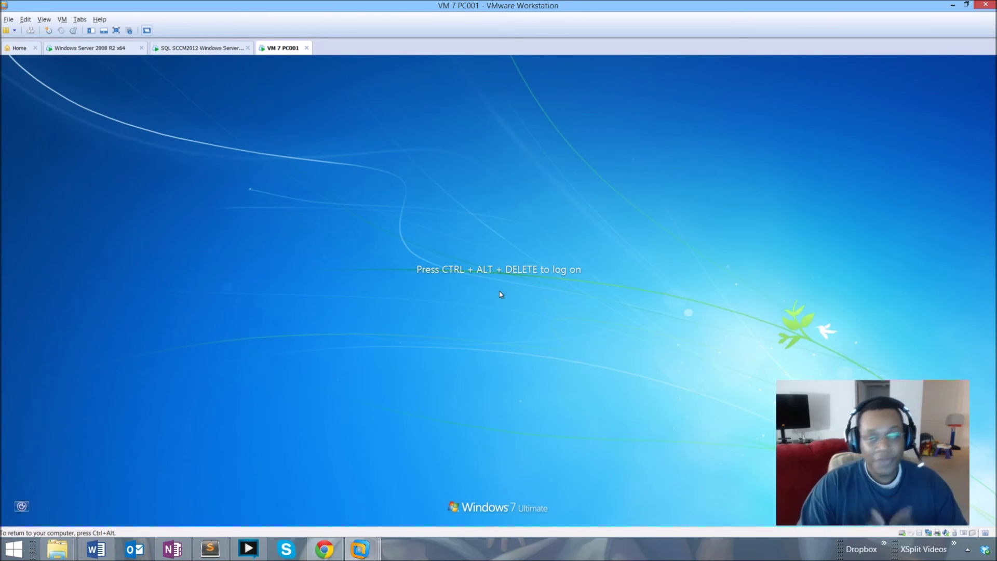
Sign in to PC001 with the domain user name and password
key("ctrl+alt+Insert")
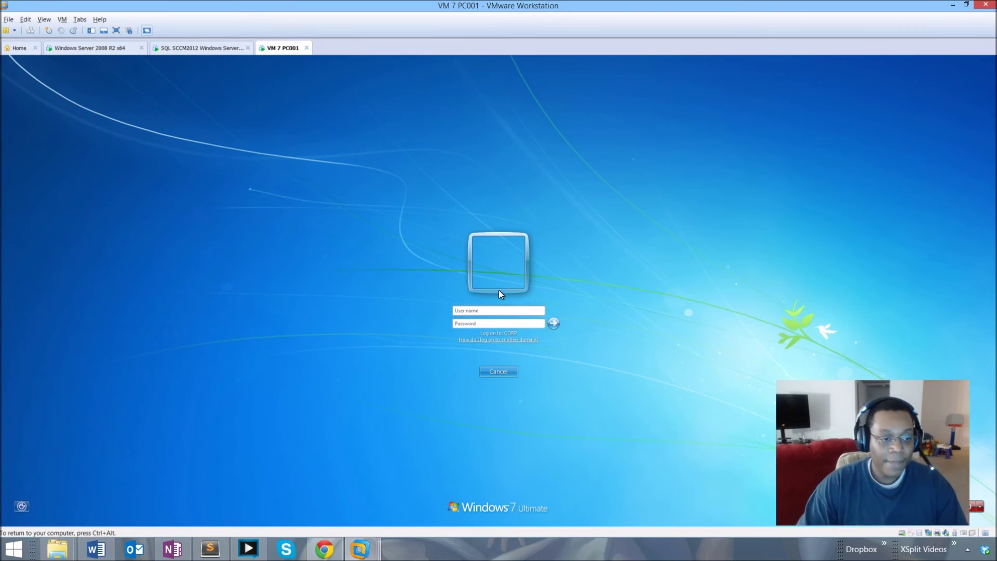
type("T")
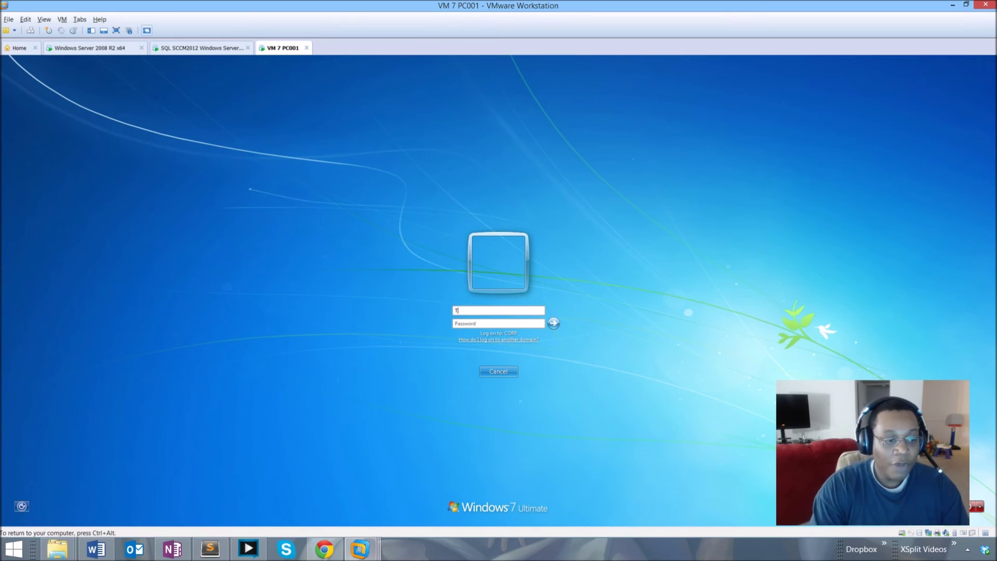
type("echjacks")
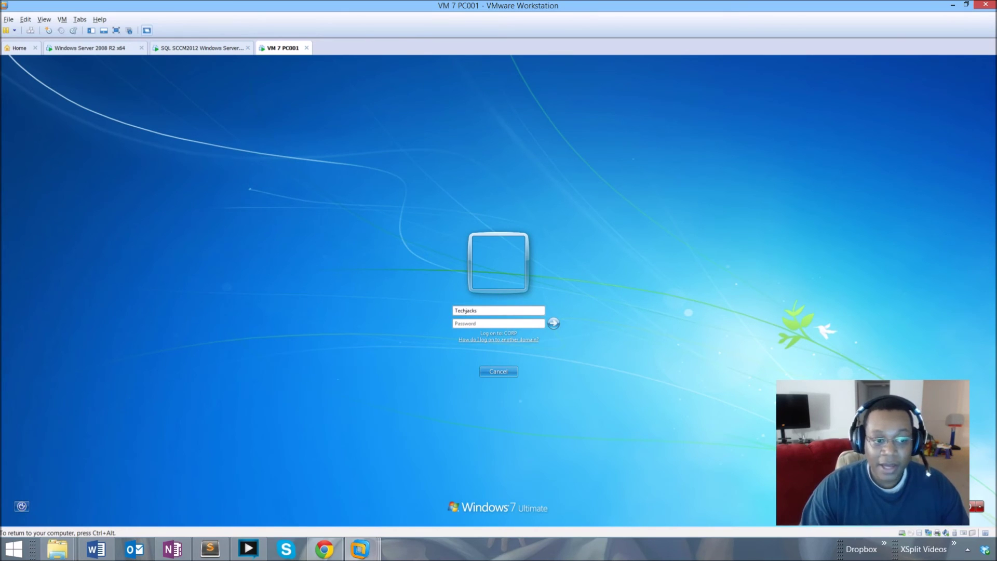
key("Tab")
type("p")
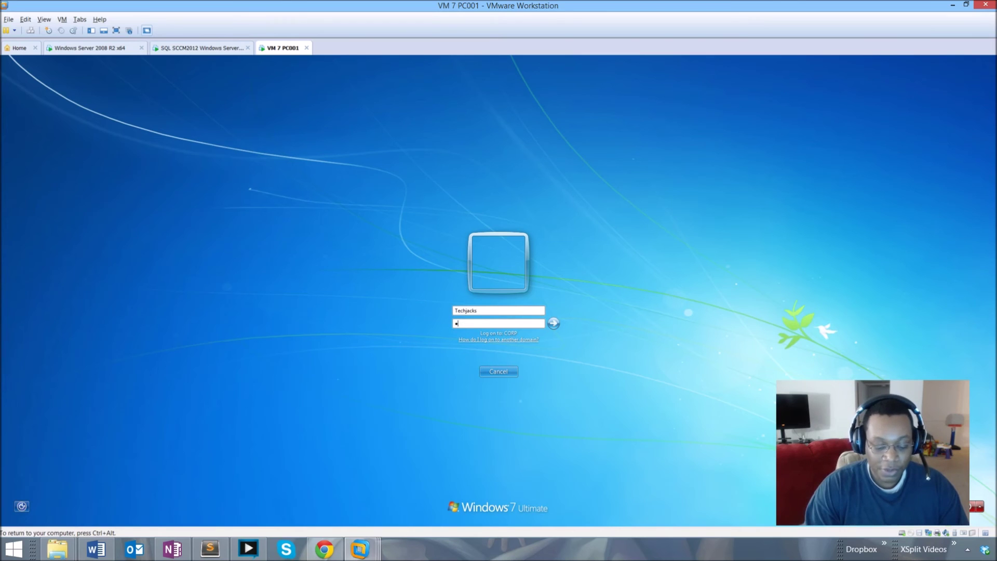
type("as")
key("BackSpace")
key("BackSpace")
key("BackSpace")
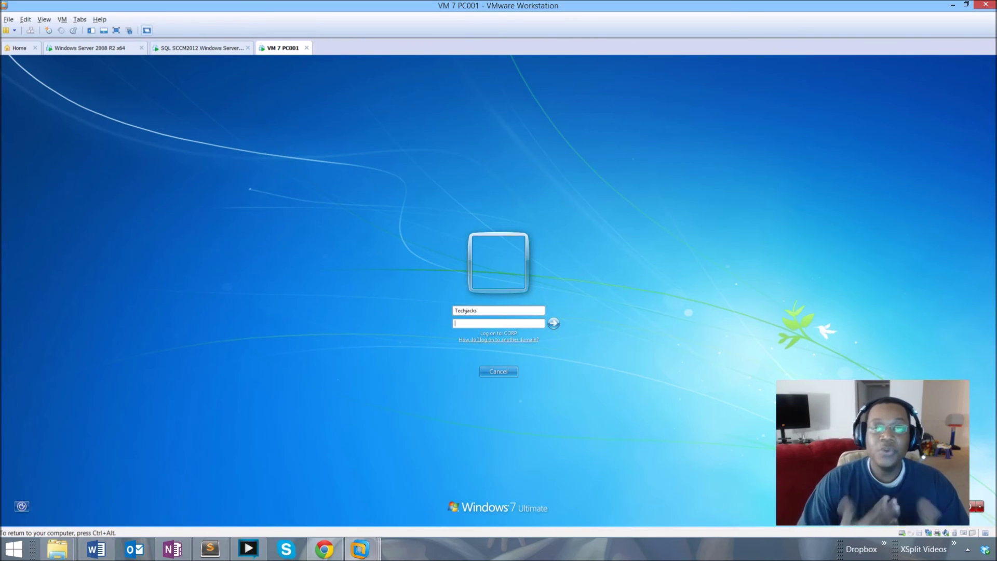
type("****")
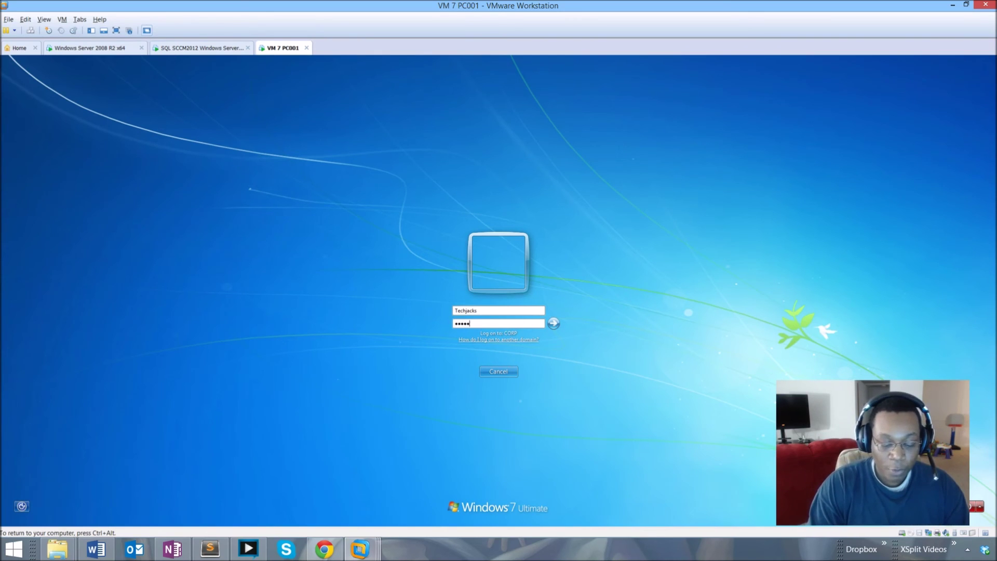
key("Return")
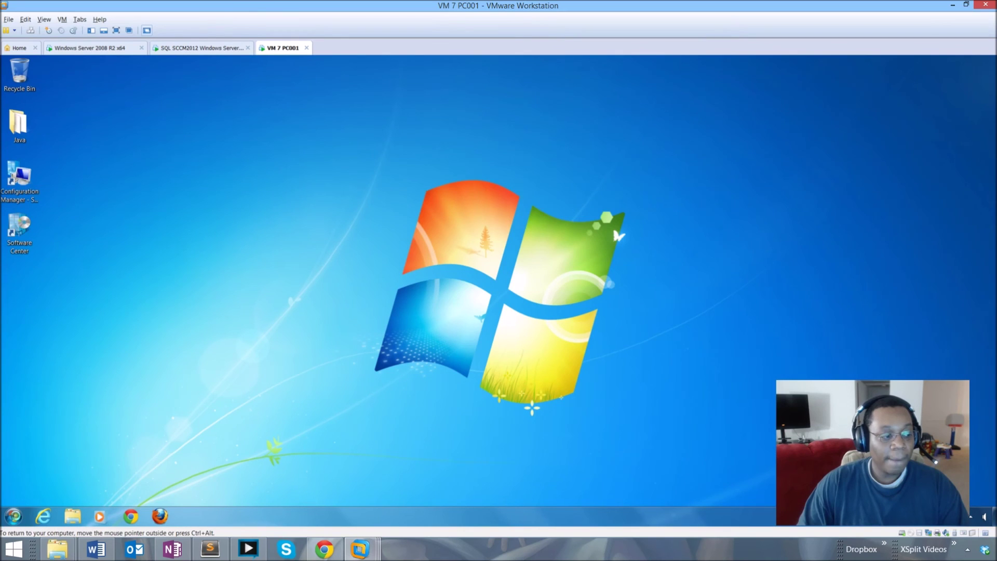
Log off the current user, then sign back in with the same credentials
left_click(13, 516)
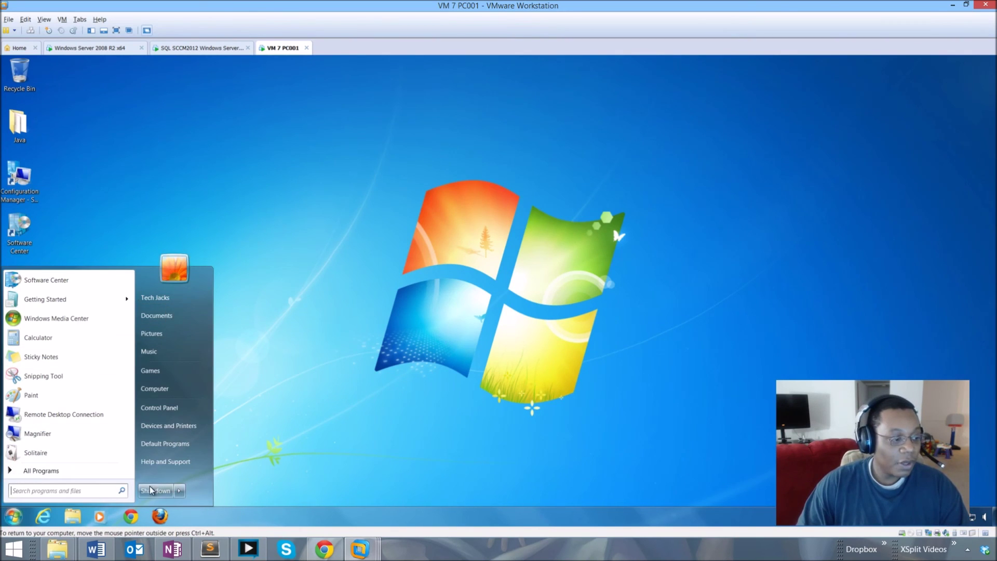
mouse_move(180, 493)
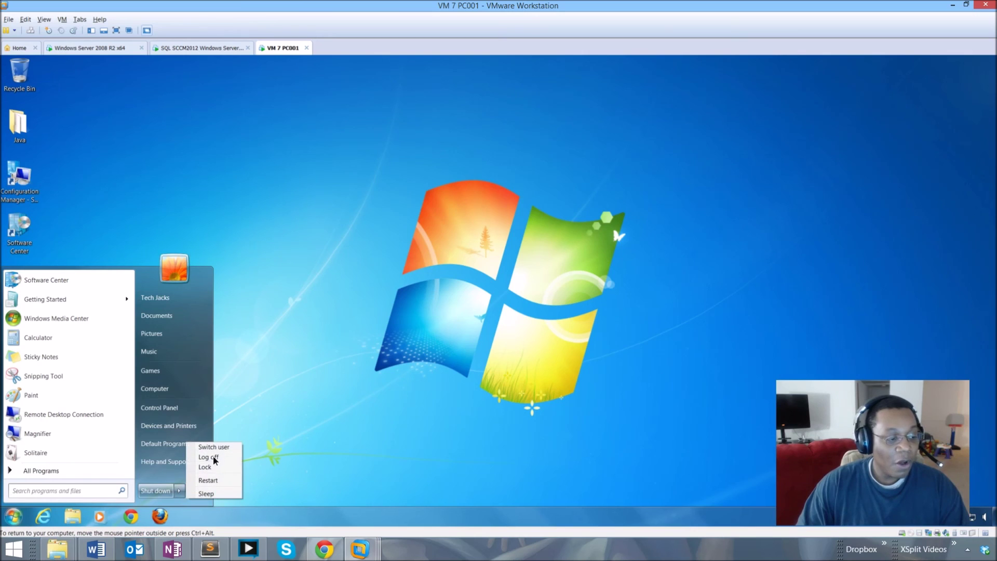
left_click(213, 457)
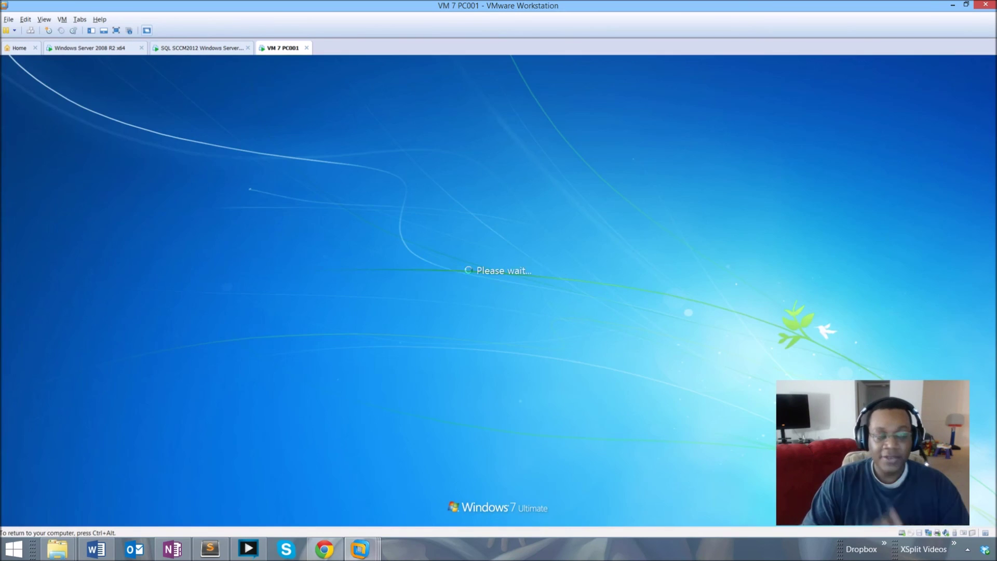
key("ctrl+alt+Insert")
type("TechJacks")
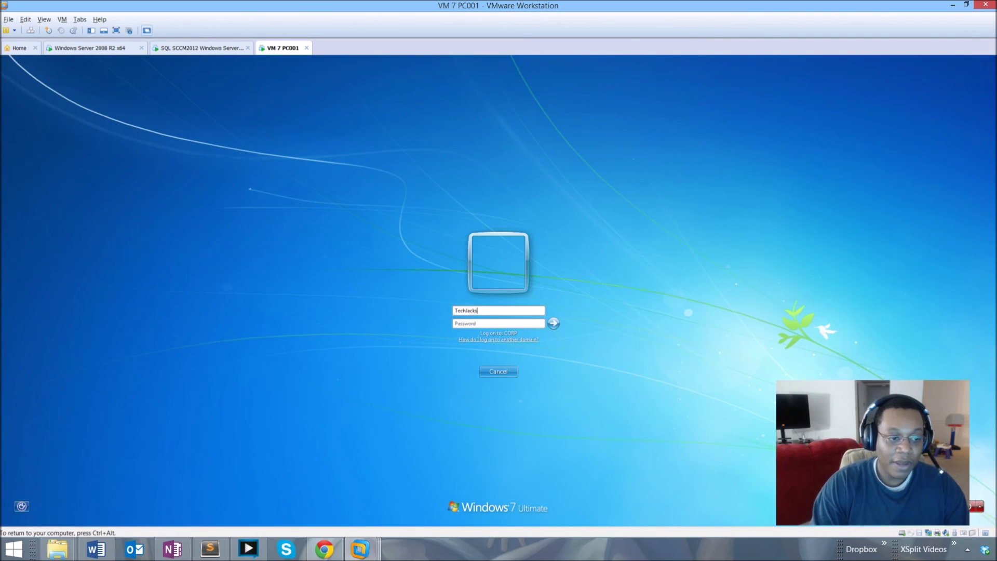
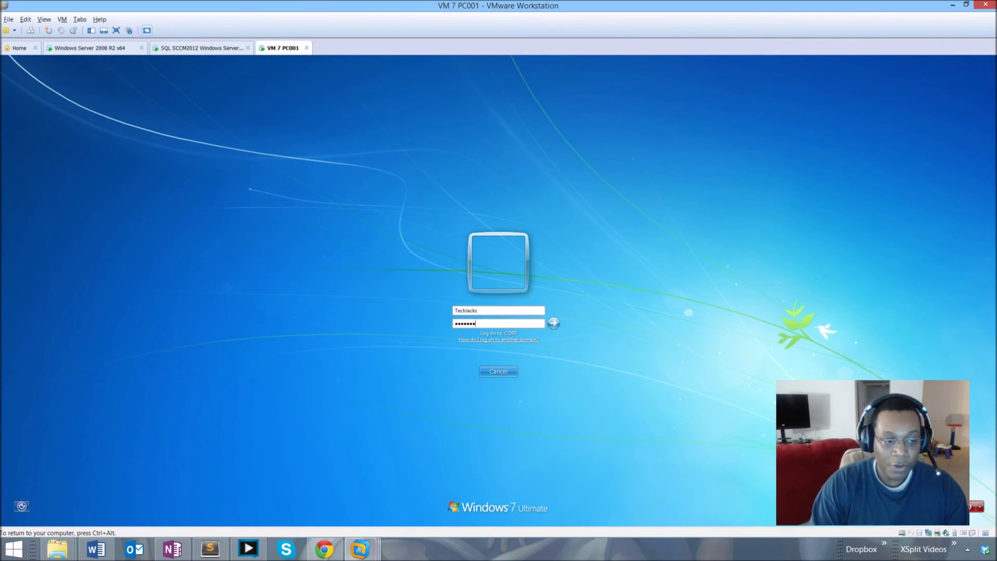
key("Return")
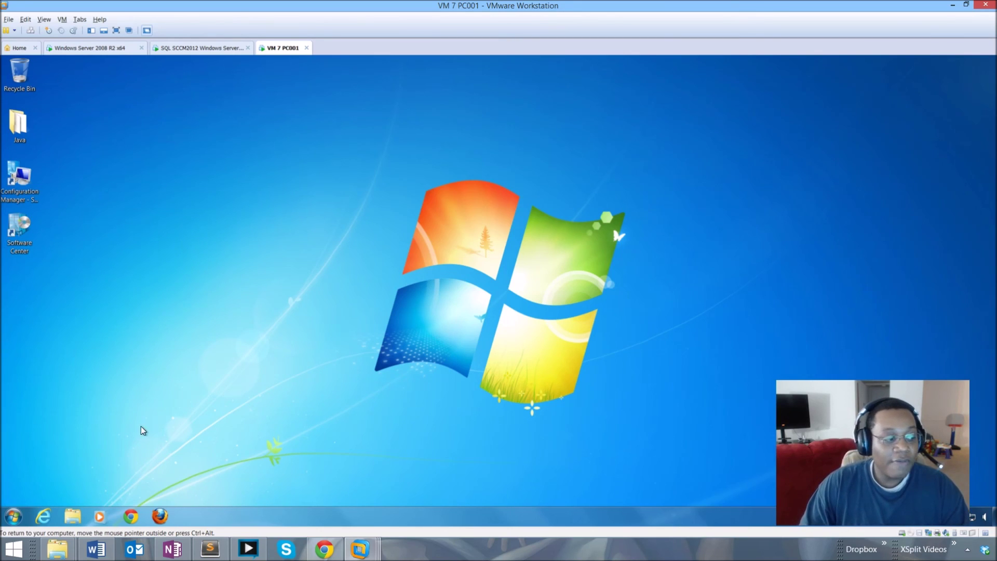
Launch the Resultant Set of Policy report from the Start menu search box
left_click(14, 515)
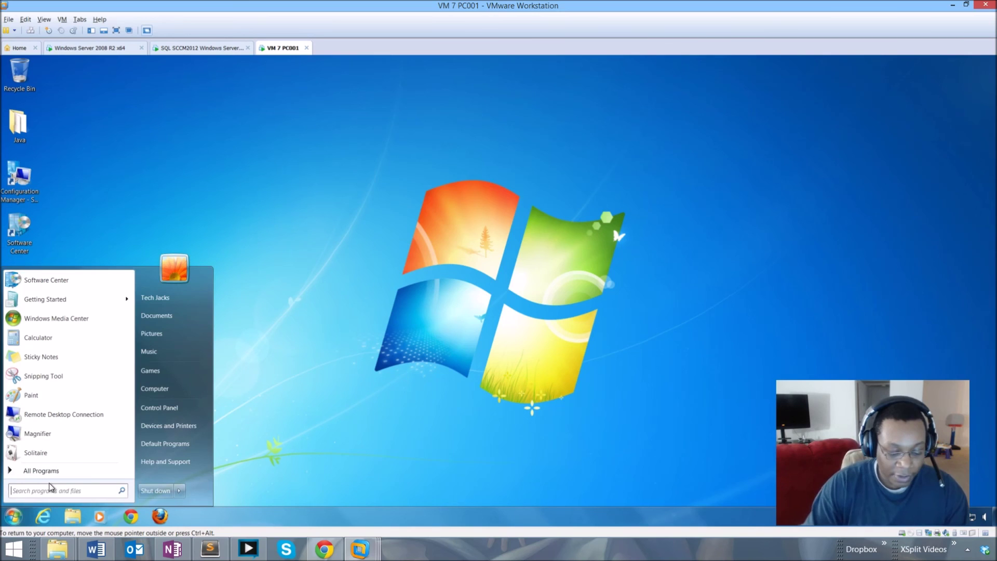
type("gpupdate")
key("Return")
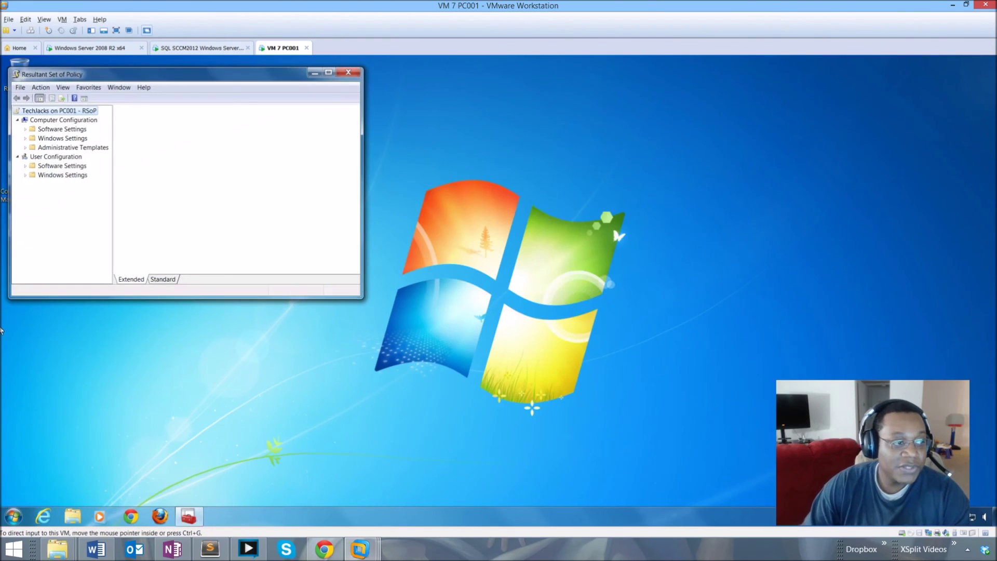
Check Computer Configuration properties in RSoP to confirm Domain Login Name Policy is applied with highest priority
left_click(52, 120)
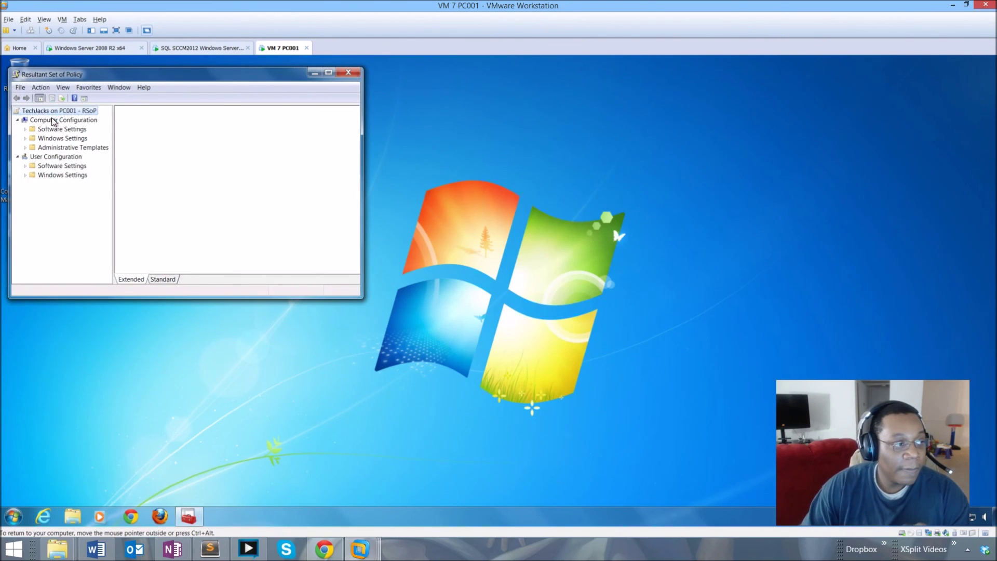
right_click(52, 120)
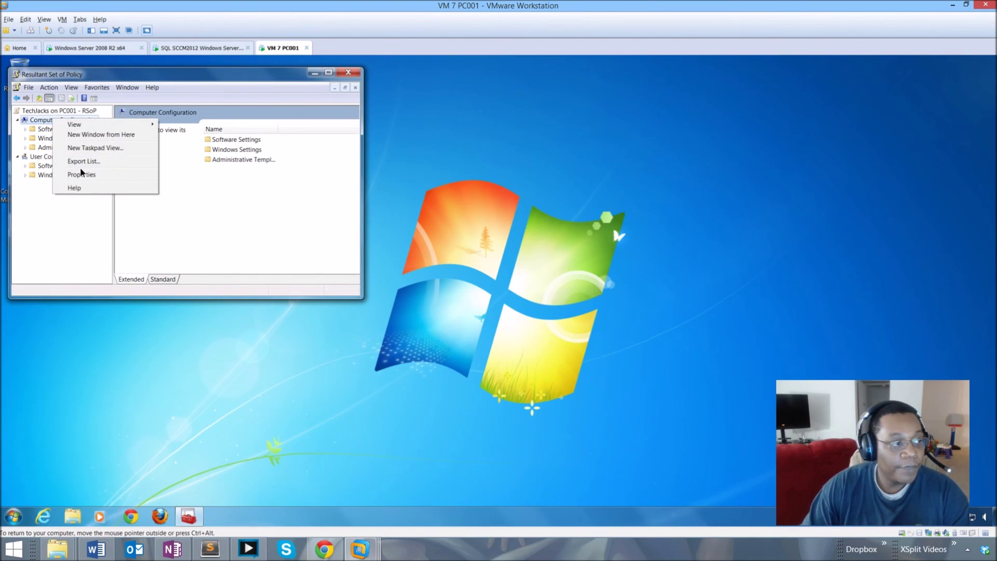
left_click(80, 172)
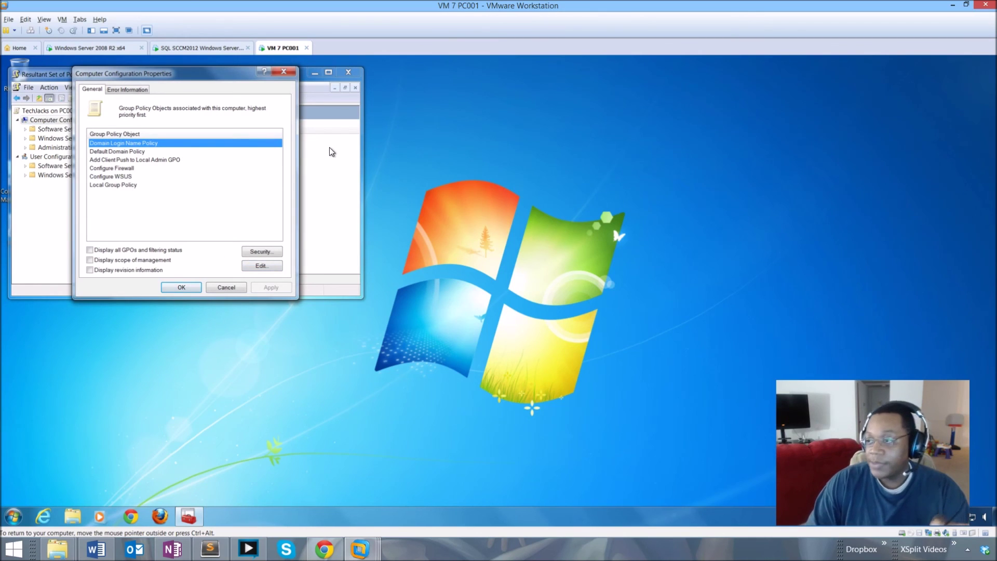
left_click(195, 287)
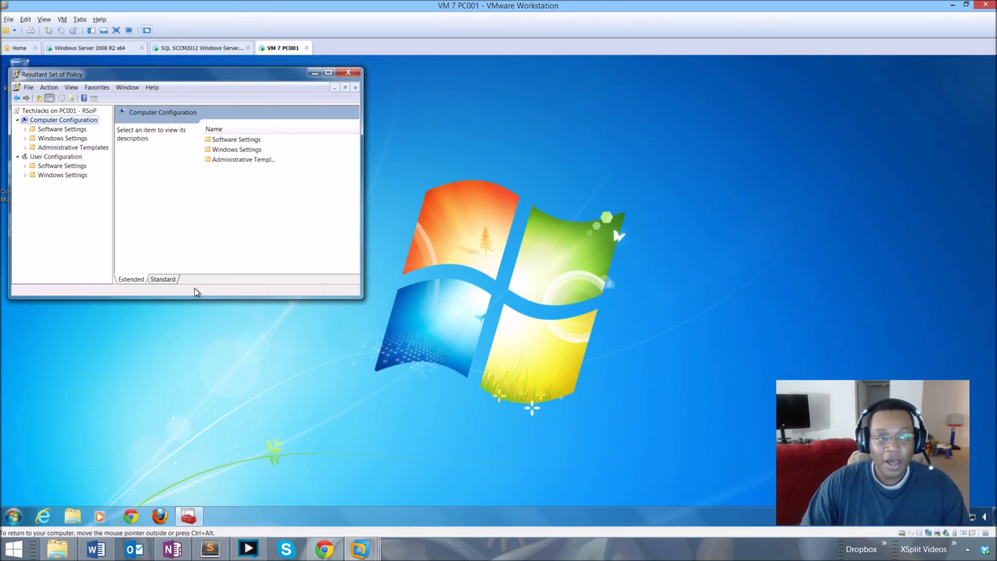